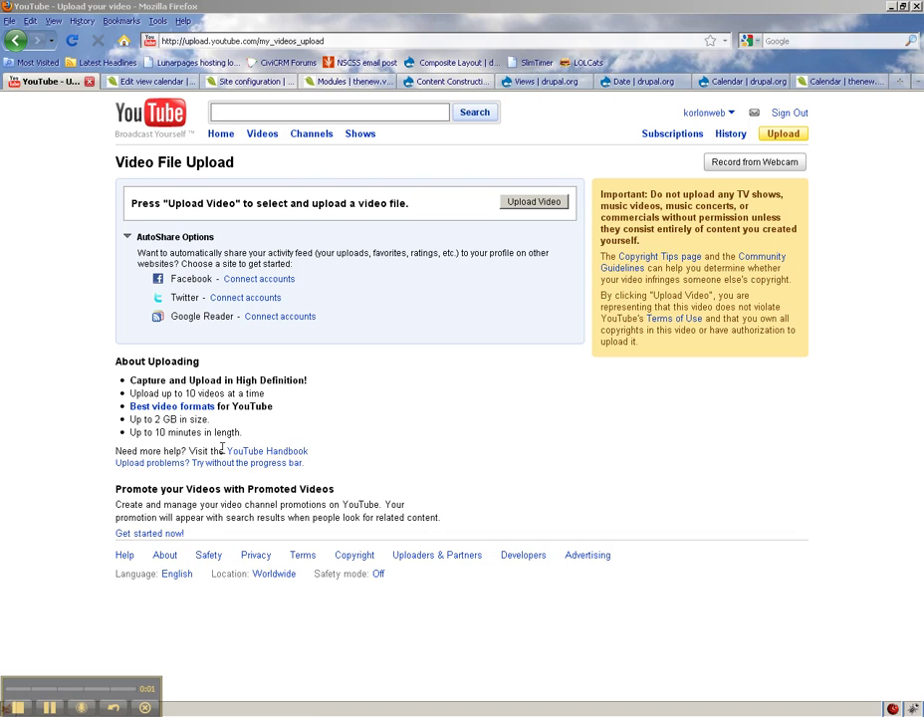
Step: Show the March 2010 calendar page with Firebug closed, then the Calendar project page
{"action": "left_click", "coordinate": [847, 83]}
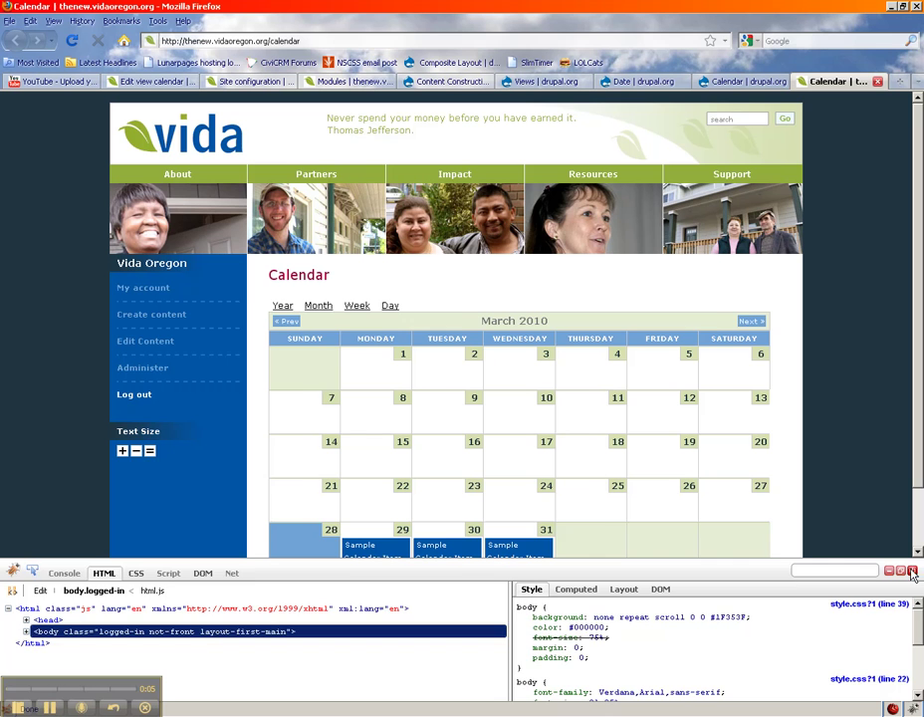
{"action": "key", "text": "F12"}
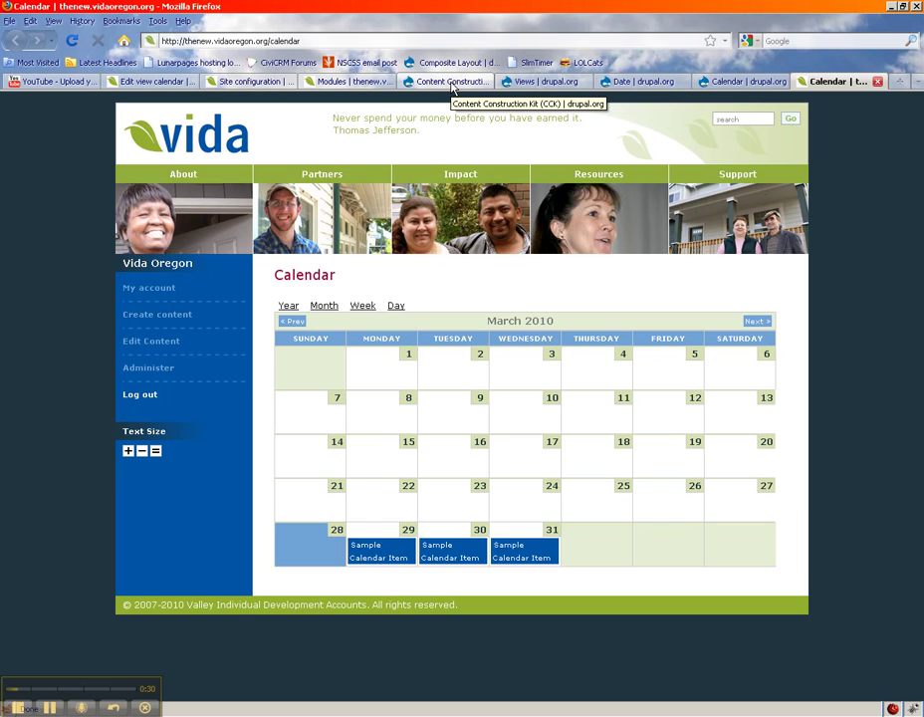
{"action": "left_click", "coordinate": [724, 84]}
Step: Browse the Date, Views, CCK and Calendar project pages on drupal.org, ending on Date
{"action": "left_click", "coordinate": [638, 81]}
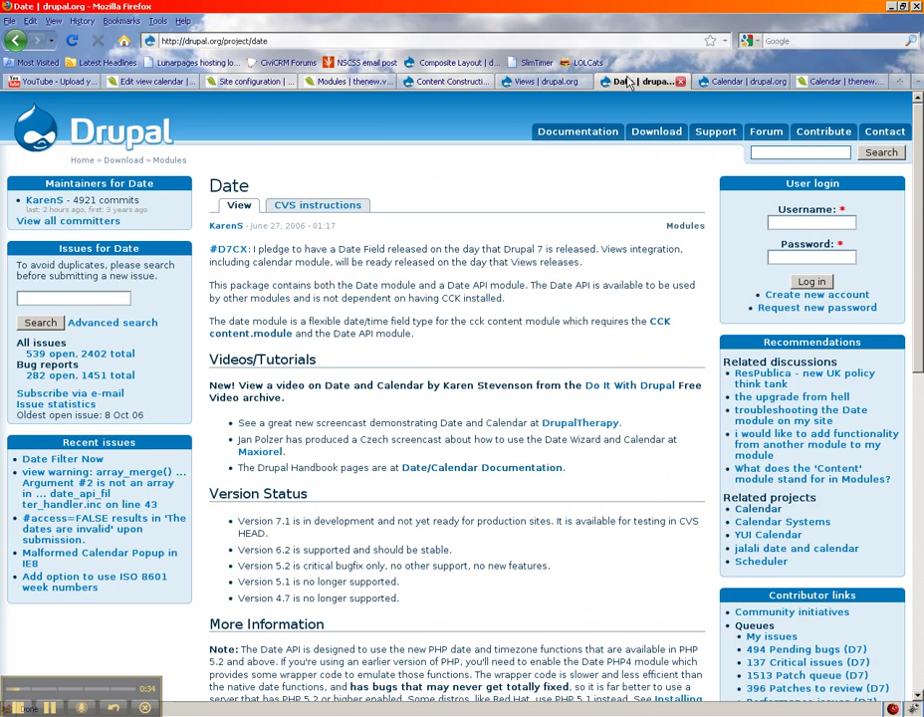
{"action": "left_click", "coordinate": [554, 84]}
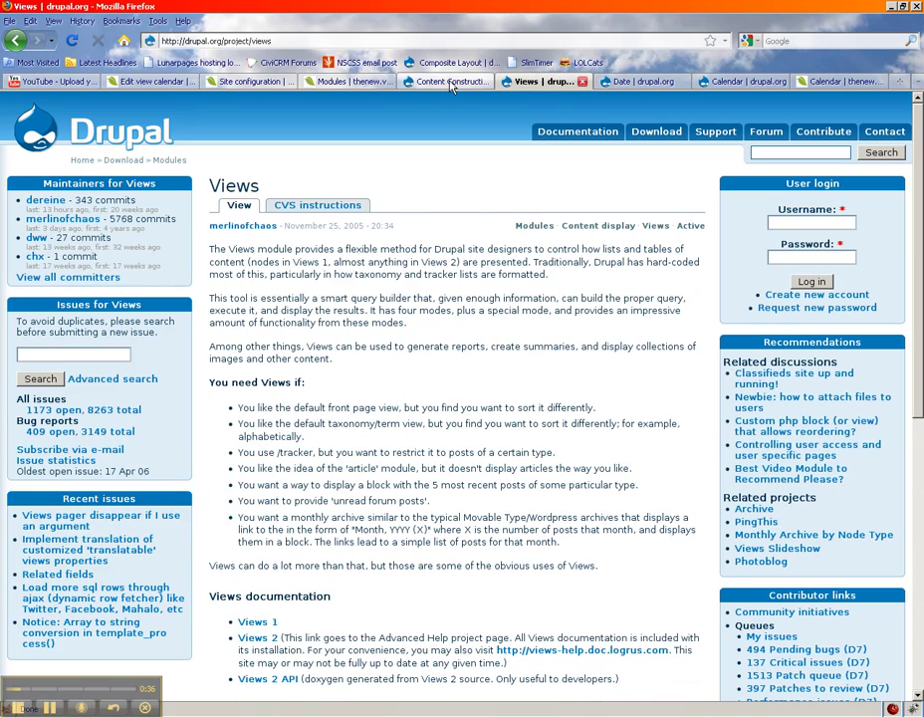
{"action": "left_click", "coordinate": [454, 83]}
{"action": "left_click", "coordinate": [533, 83]}
{"action": "left_click", "coordinate": [453, 83]}
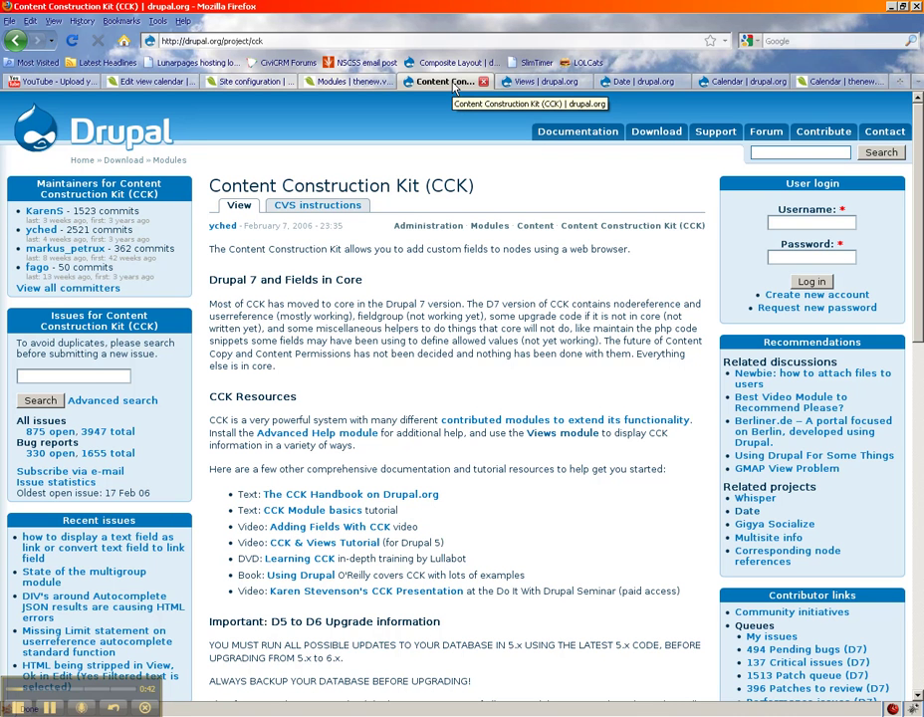
{"action": "left_click", "coordinate": [732, 86]}
{"action": "left_click", "coordinate": [641, 86]}
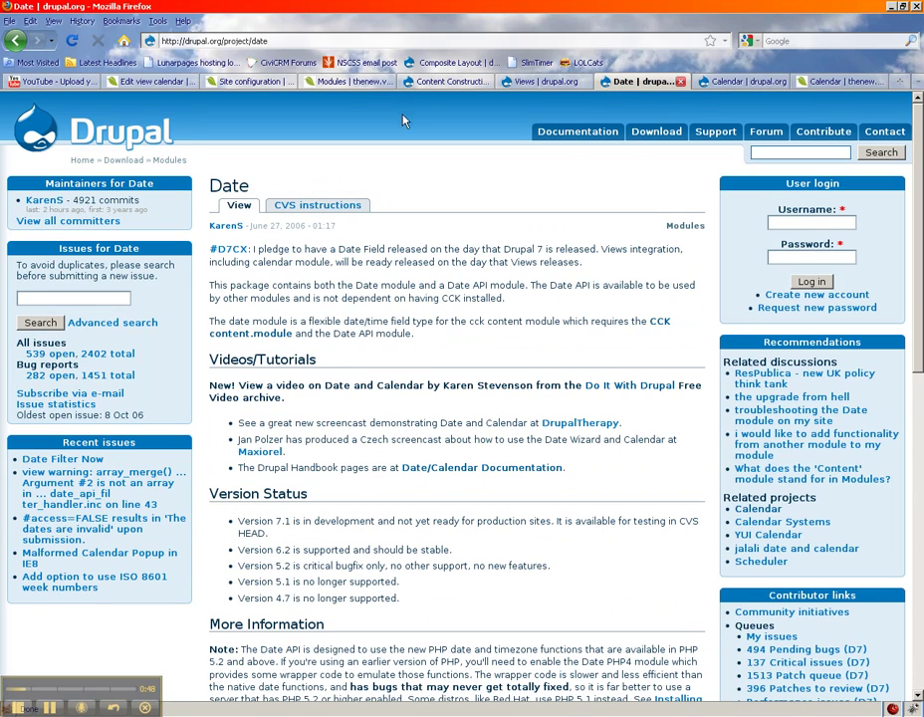
Step: Review the Date/Time section of the Modules list, toggling Date PHP4 on and back off
{"action": "left_click", "coordinate": [346, 81]}
{"action": "left_click_drag", "start_coordinate": [919, 159], "coordinate": [906, 441]}
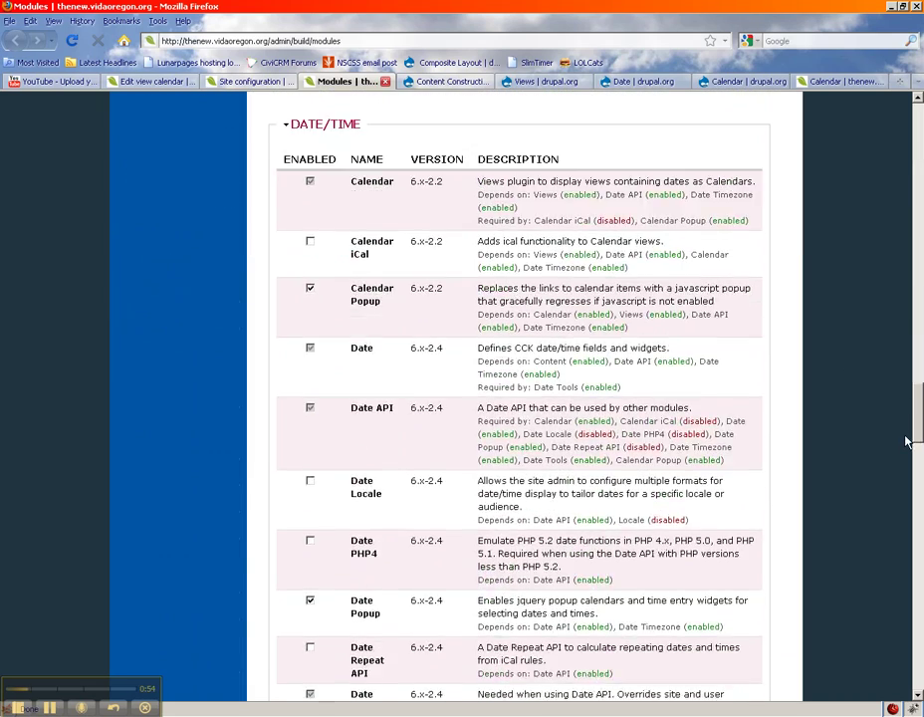
{"action": "scroll", "coordinate": [807, 403], "scroll_direction": "down", "scroll_amount": 2}
{"action": "scroll", "coordinate": [805, 389], "scroll_direction": "up", "scroll_amount": 2}
{"action": "scroll", "coordinate": [434, 466], "scroll_direction": "down", "scroll_amount": 3}
{"action": "left_click", "coordinate": [310, 376]}
{"action": "left_click", "coordinate": [311, 377]}
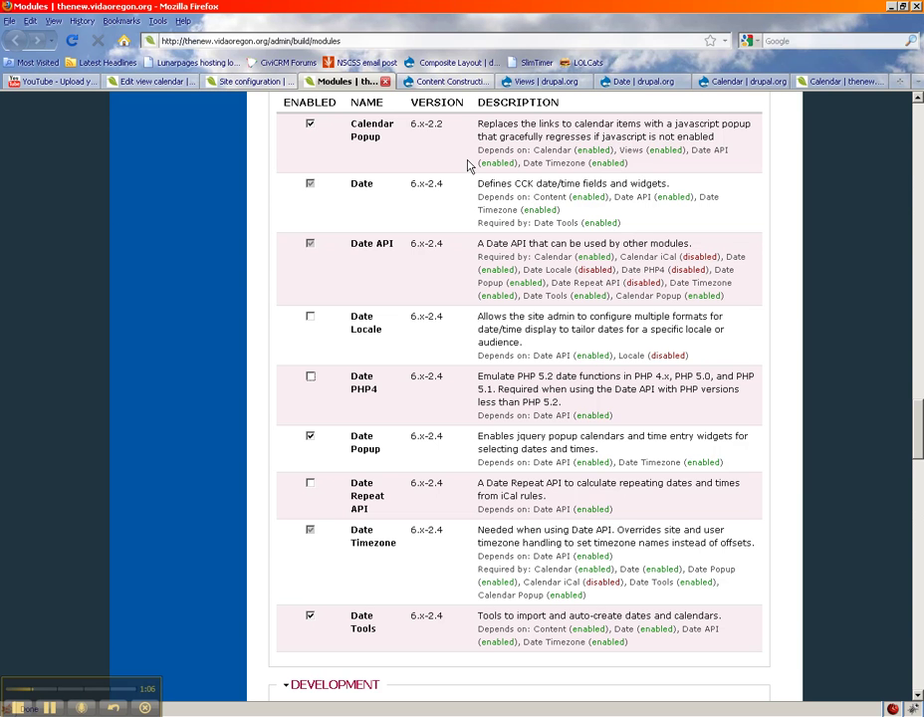
Step: Look over the Views and CCK module sections, then close the Modules tab
{"action": "scroll", "coordinate": [405, 633], "scroll_direction": "down", "scroll_amount": 15}
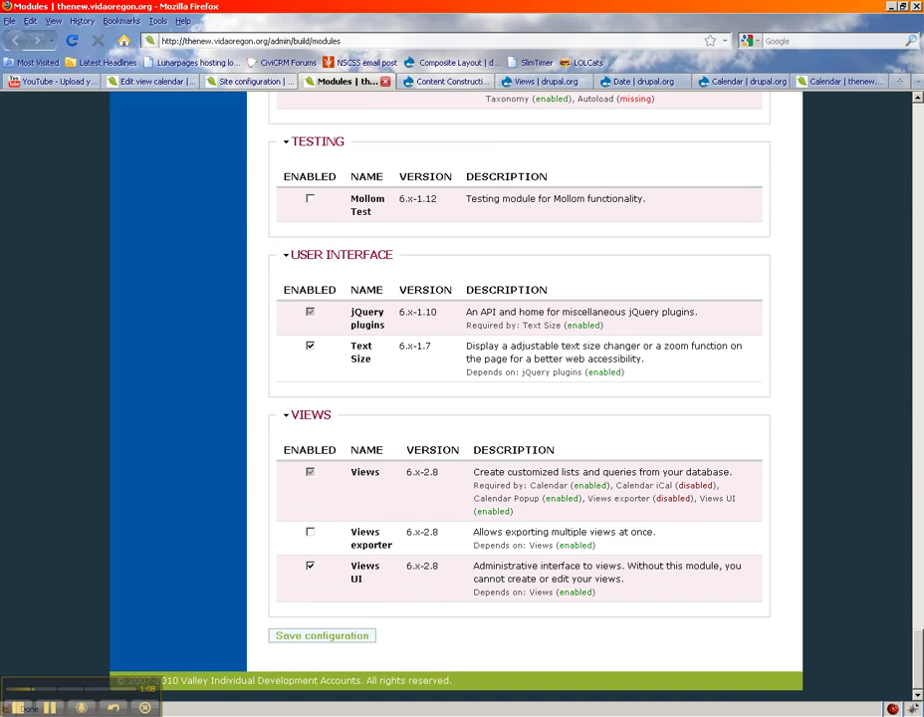
{"action": "left_click_drag", "start_coordinate": [921, 652], "coordinate": [922, 110]}
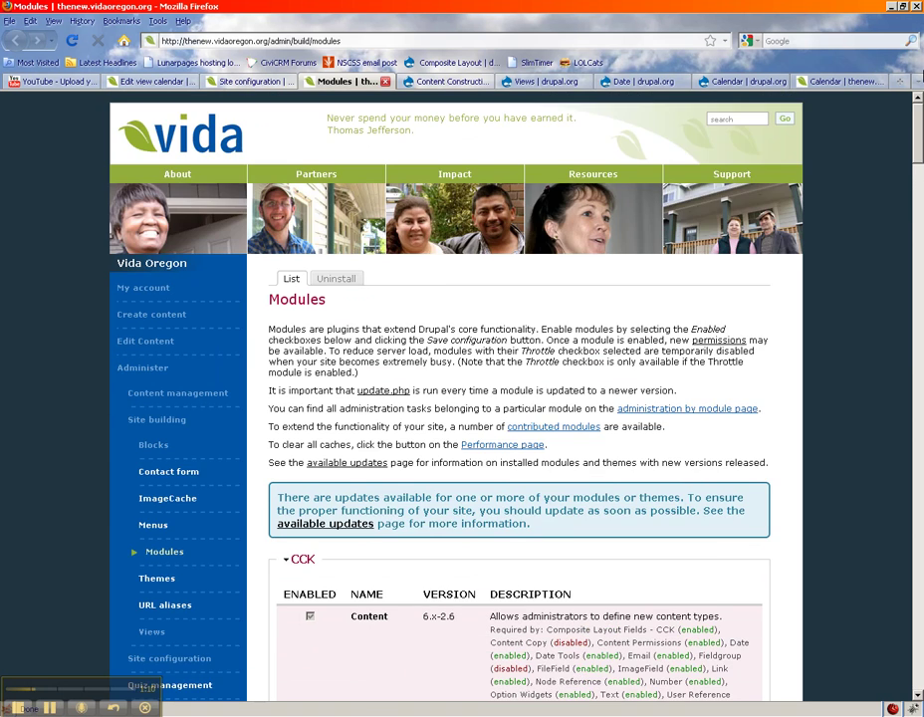
{"action": "scroll", "coordinate": [468, 291], "scroll_direction": "down", "scroll_amount": 3}
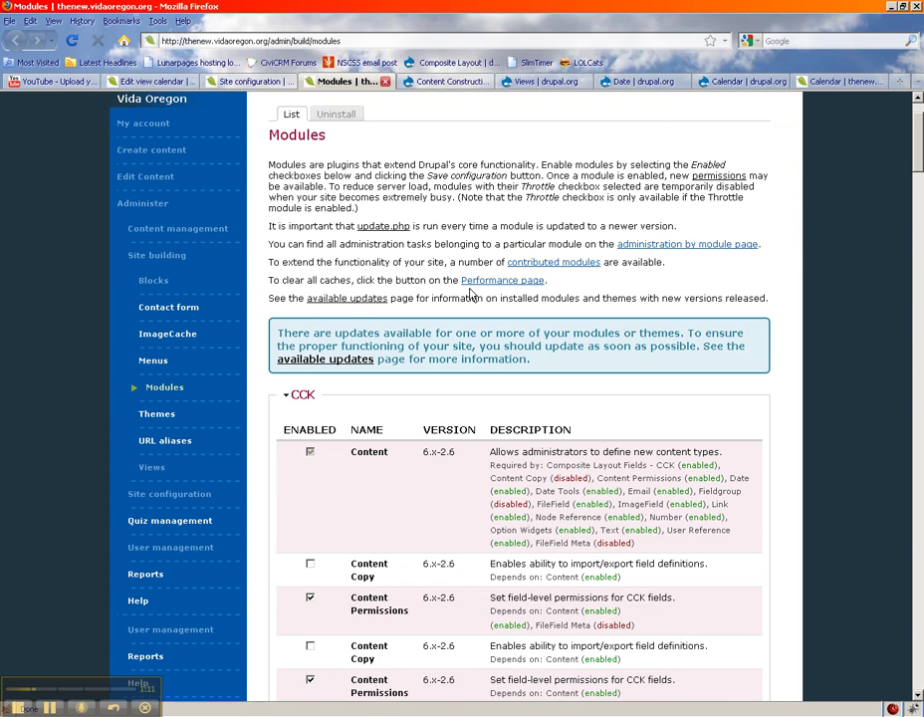
{"action": "triple_click", "coordinate": [403, 605]}
{"action": "left_click", "coordinate": [431, 511]}
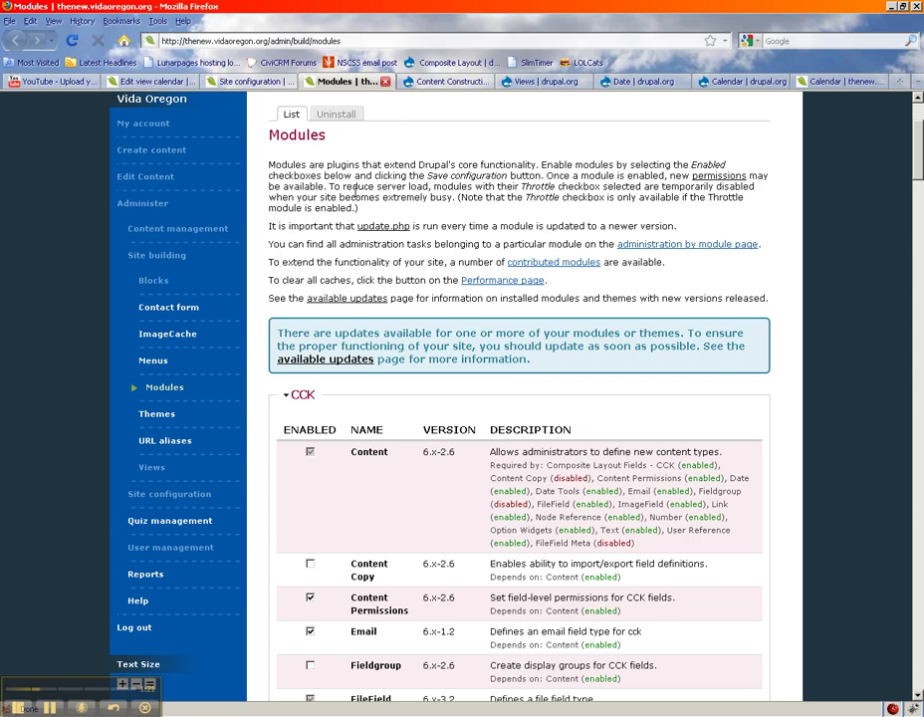
{"action": "key", "text": "ctrl+w"}
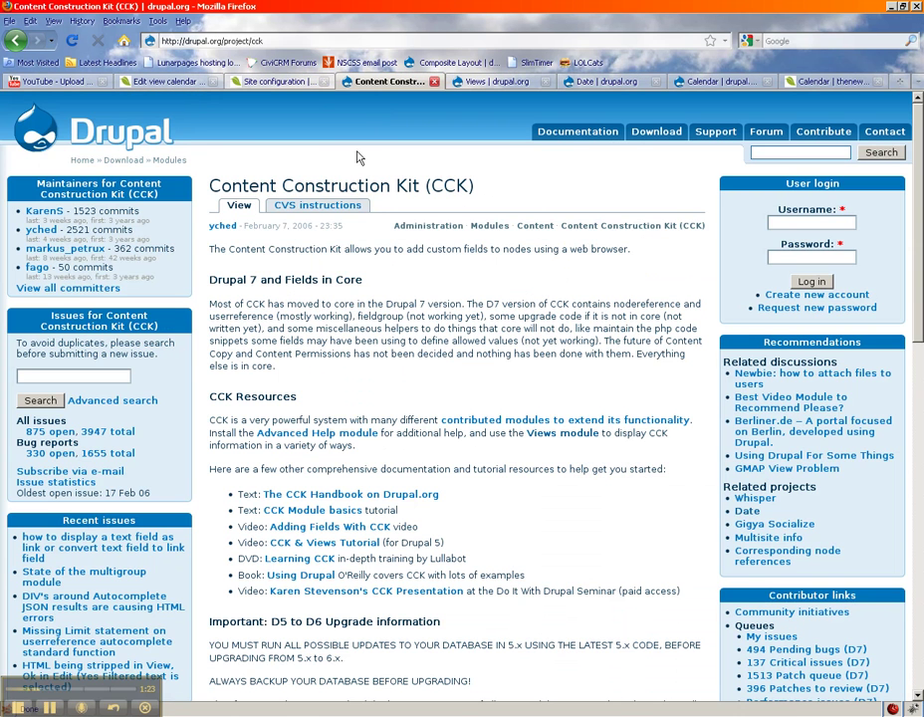
Step: Open Content management from the Site configuration sidebar in a new tab and view it
{"action": "key", "text": "ctrl+shift+Tab"}
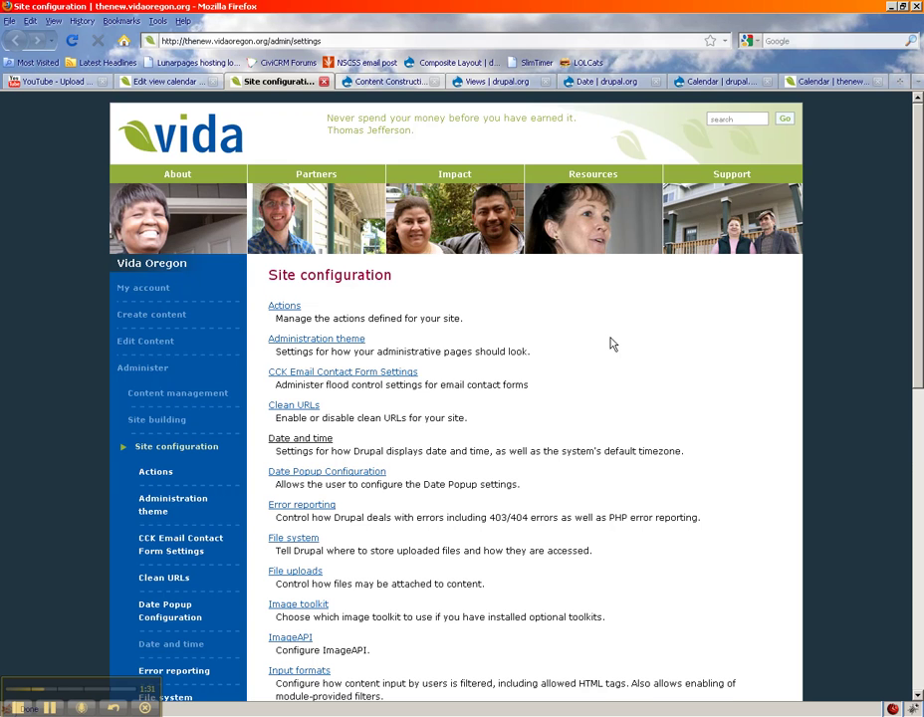
{"action": "scroll", "coordinate": [628, 373], "scroll_direction": "down", "scroll_amount": 3}
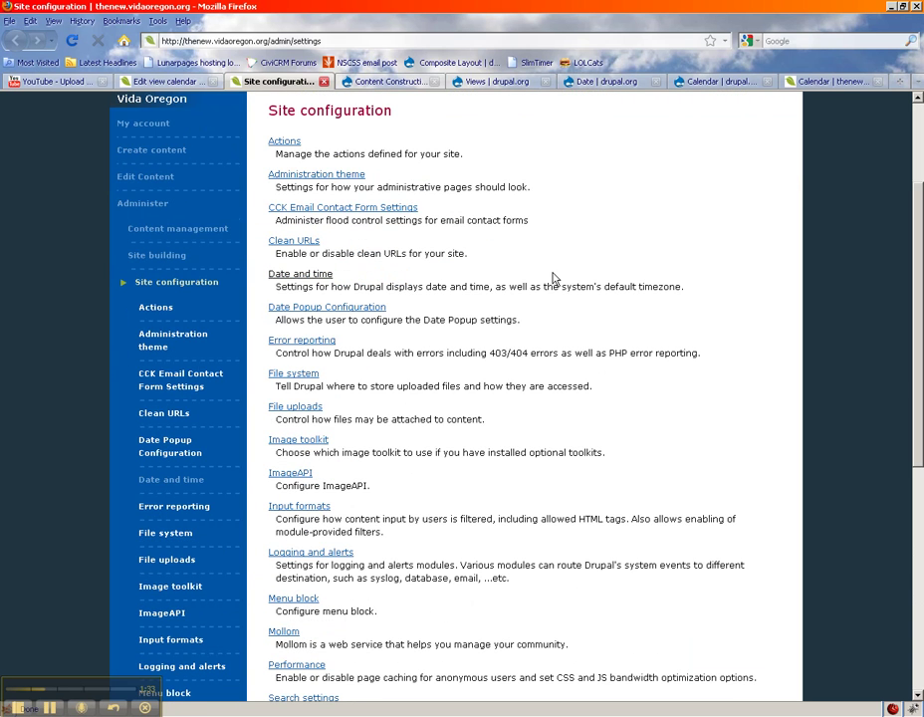
{"action": "right_click", "coordinate": [196, 230]}
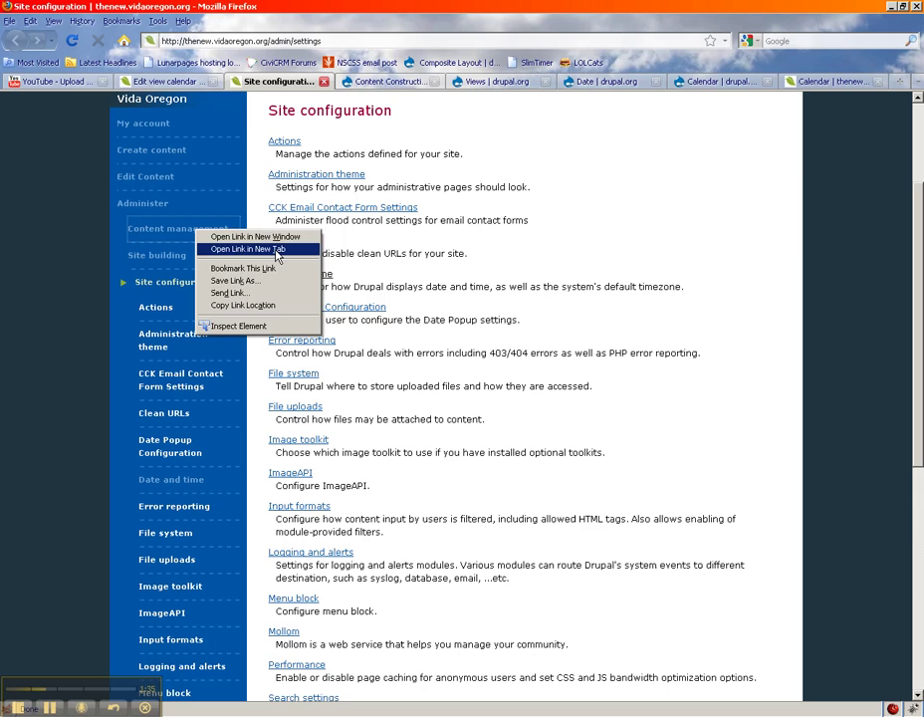
{"action": "left_click", "coordinate": [276, 250]}
{"action": "left_click", "coordinate": [346, 82]}
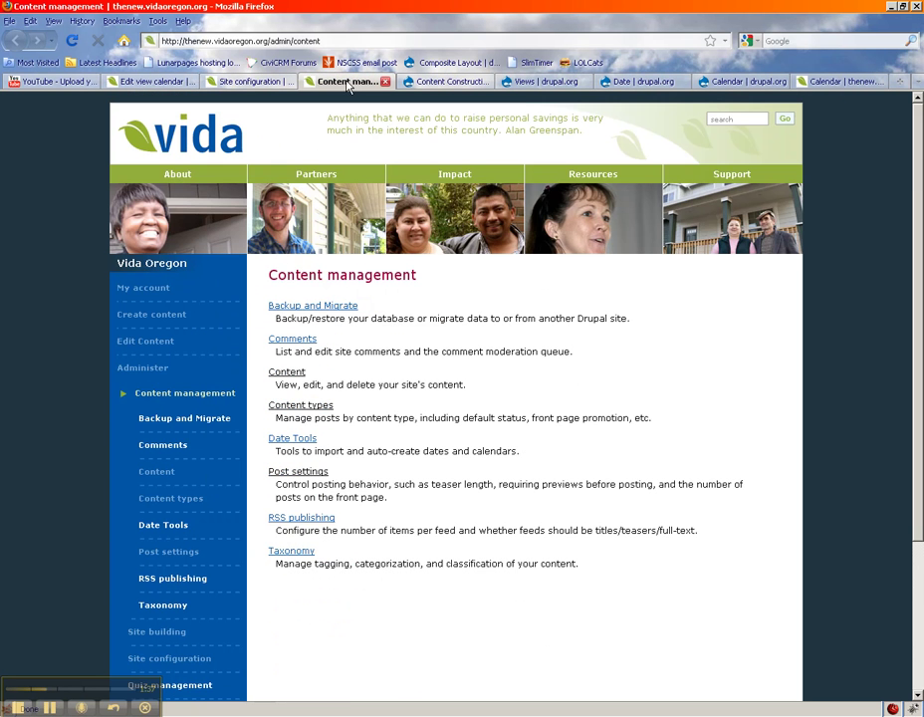
Step: Open the Calendar Item content type's fields and check its Date field type
{"action": "left_click", "coordinate": [301, 405]}
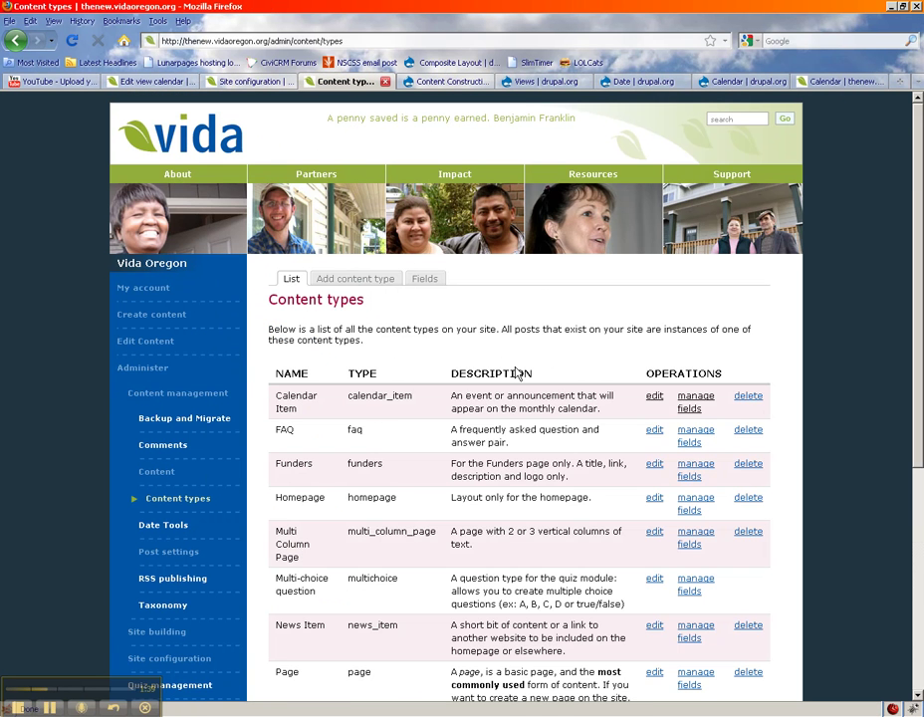
{"action": "left_click", "coordinate": [690, 400]}
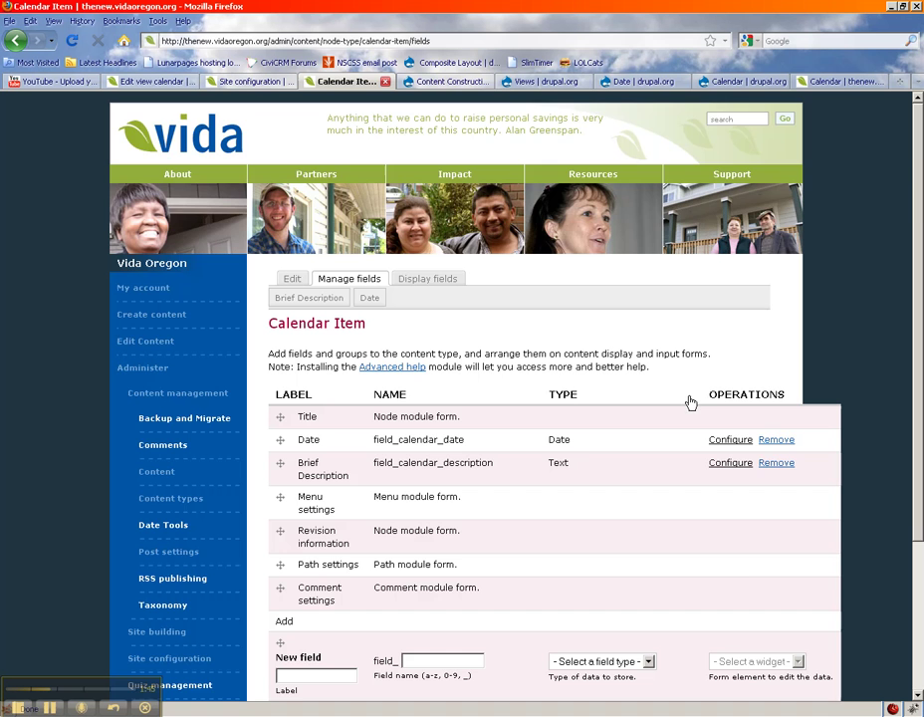
{"action": "scroll", "coordinate": [610, 355], "scroll_direction": "down", "scroll_amount": 3}
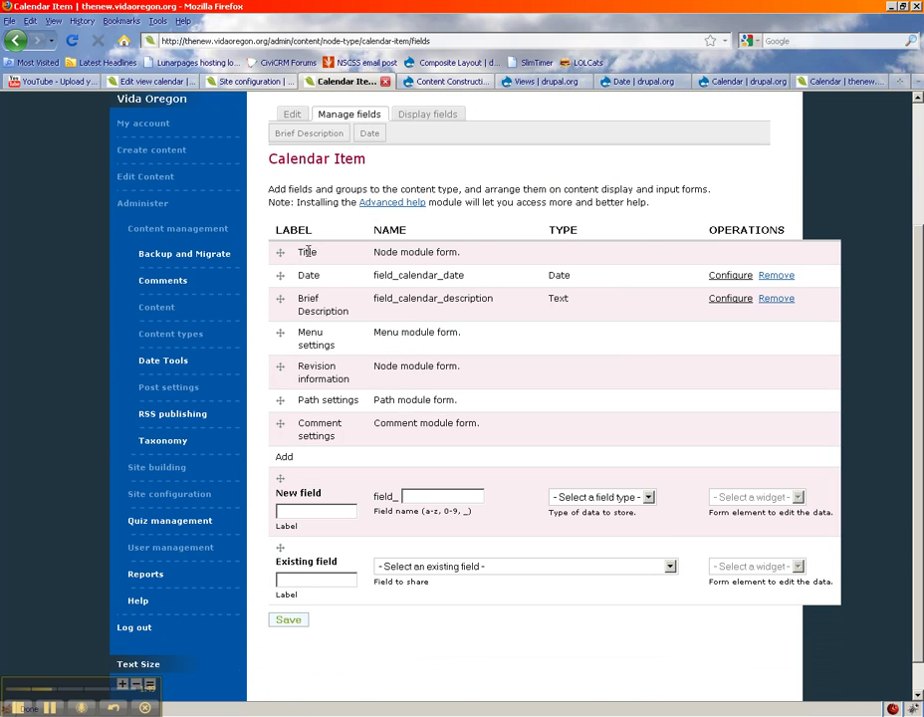
{"action": "double_click", "coordinate": [558, 276]}
Step: Look at Date in the new-field type list, then close the Calendar Item fields page
{"action": "left_click", "coordinate": [647, 497]}
{"action": "left_click", "coordinate": [603, 527]}
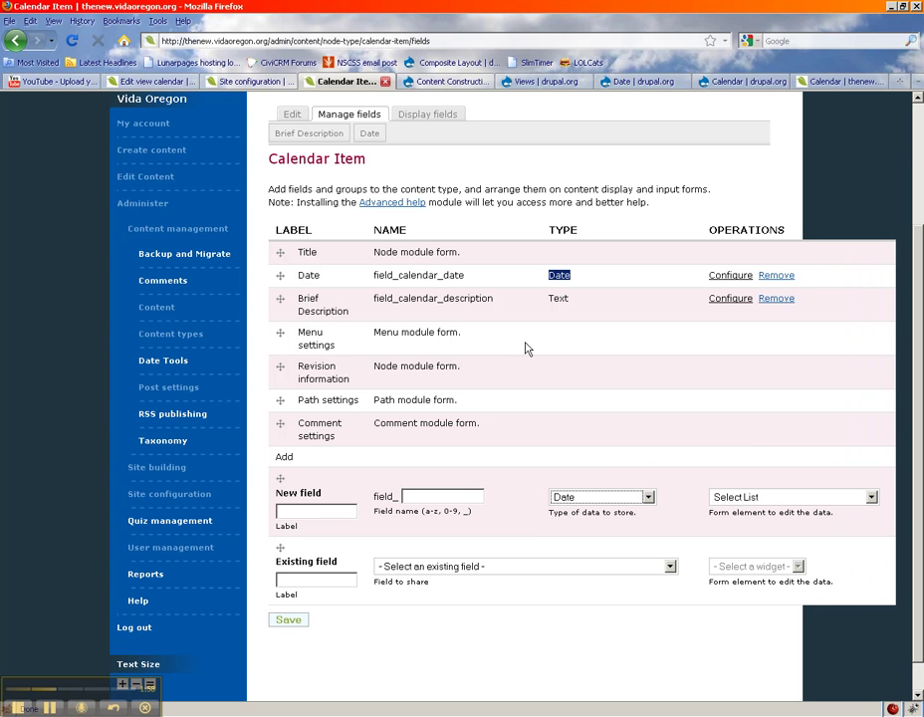
{"action": "left_click", "coordinate": [631, 398]}
{"action": "scroll", "coordinate": [632, 398], "scroll_direction": "up", "scroll_amount": 3}
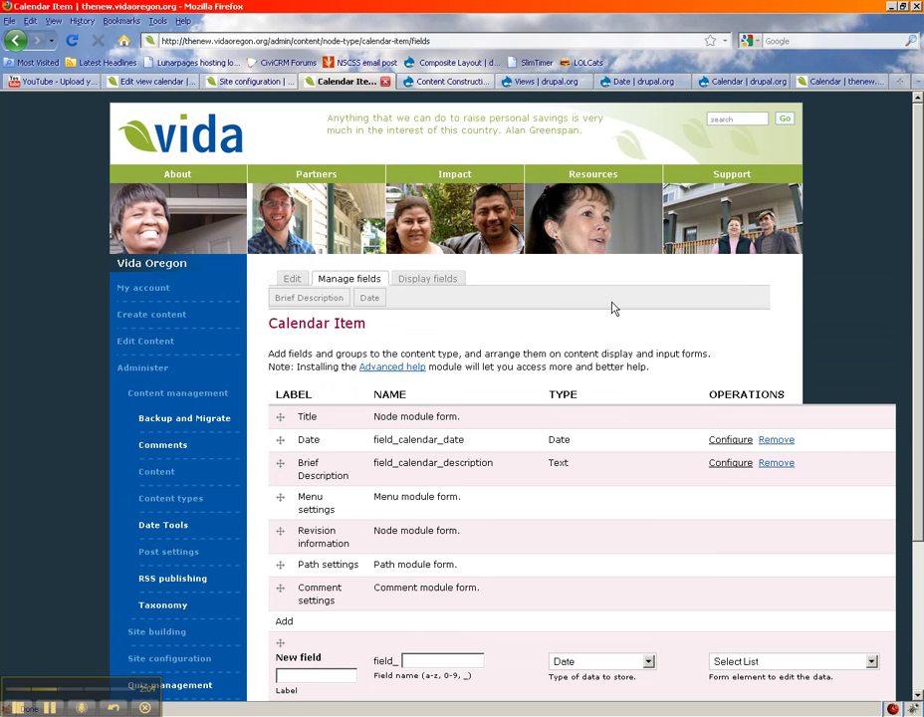
{"action": "left_click", "coordinate": [384, 85]}
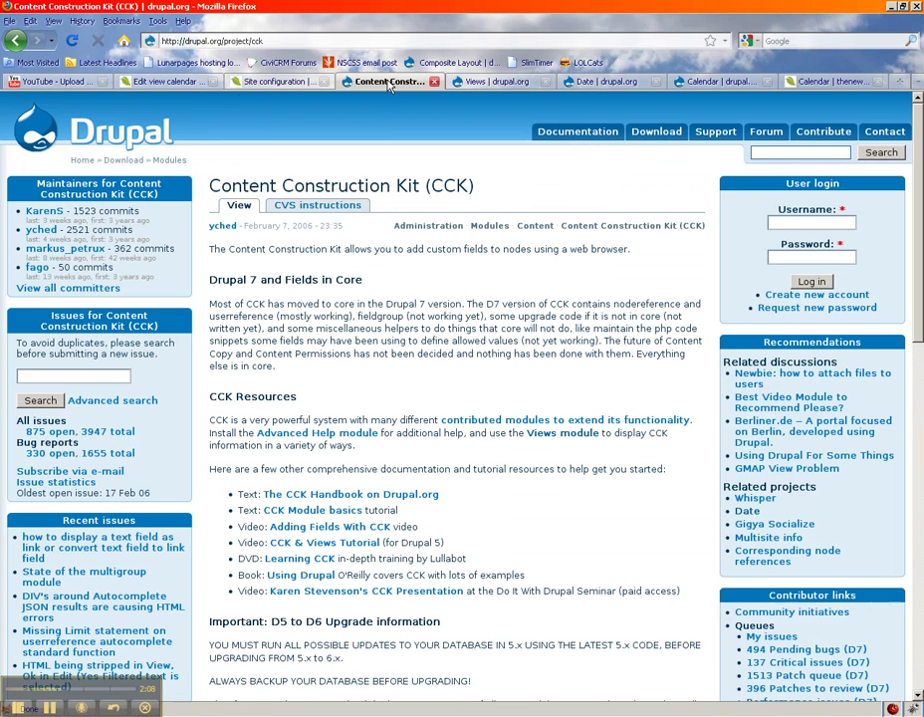
{"action": "left_click", "coordinate": [158, 81]}
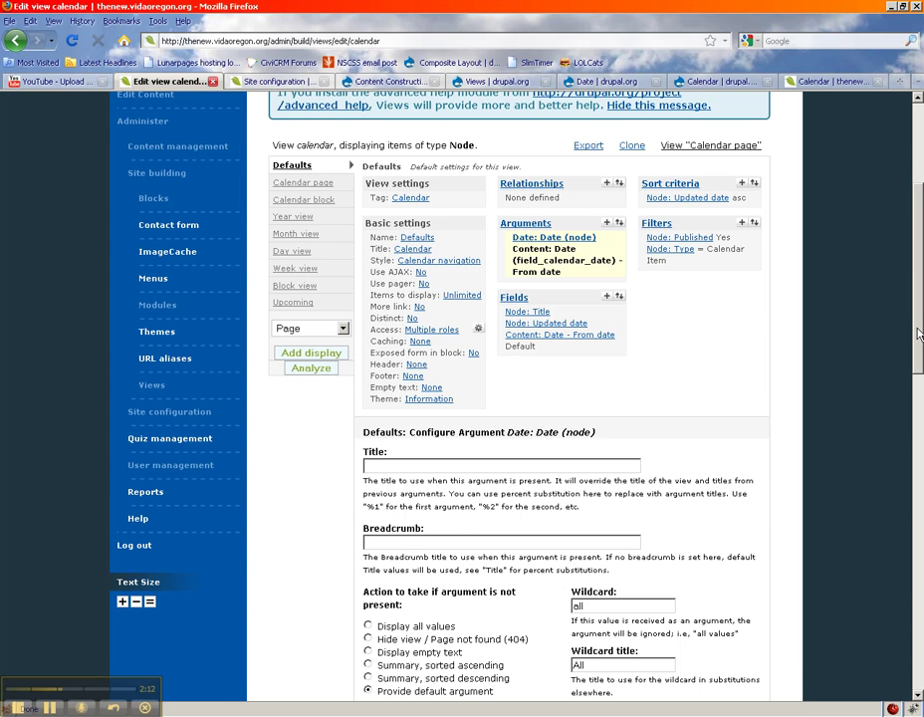
Step: Find the calendar view in the Views list and open its edit page
{"action": "scroll", "coordinate": [918, 334], "scroll_direction": "down", "scroll_amount": 10}
{"action": "left_click", "coordinate": [336, 560]}
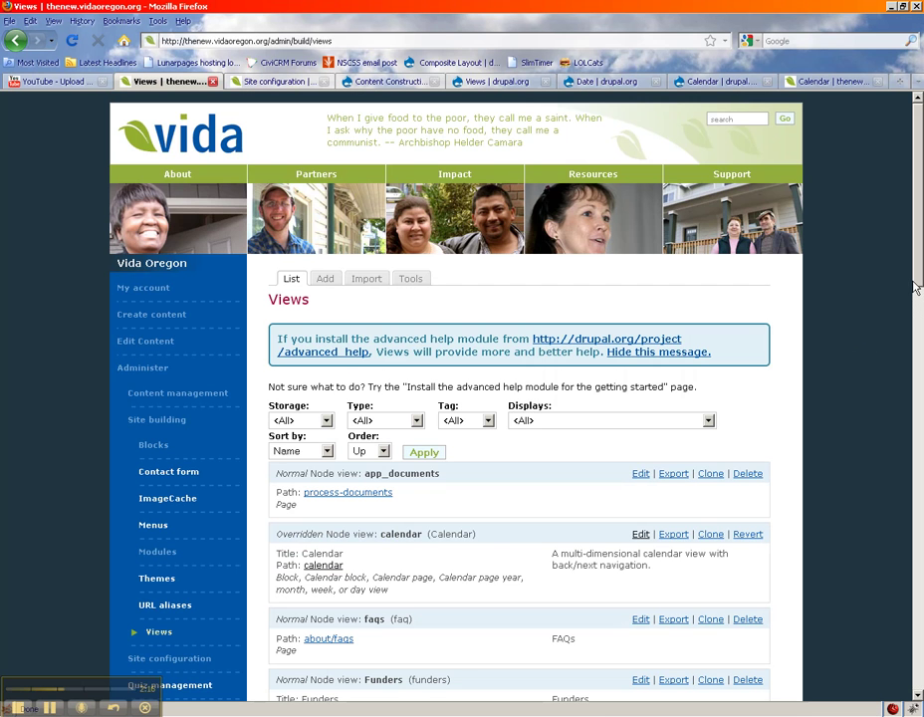
{"action": "scroll", "coordinate": [918, 284], "scroll_direction": "down", "scroll_amount": 15}
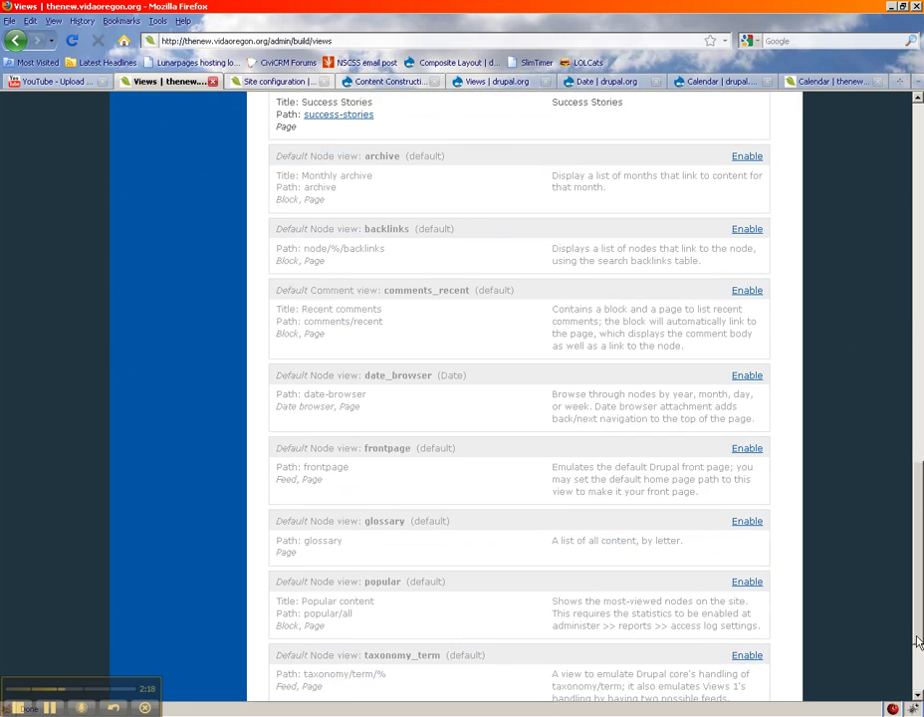
{"action": "scroll", "coordinate": [419, 329], "scroll_direction": "up", "scroll_amount": 3}
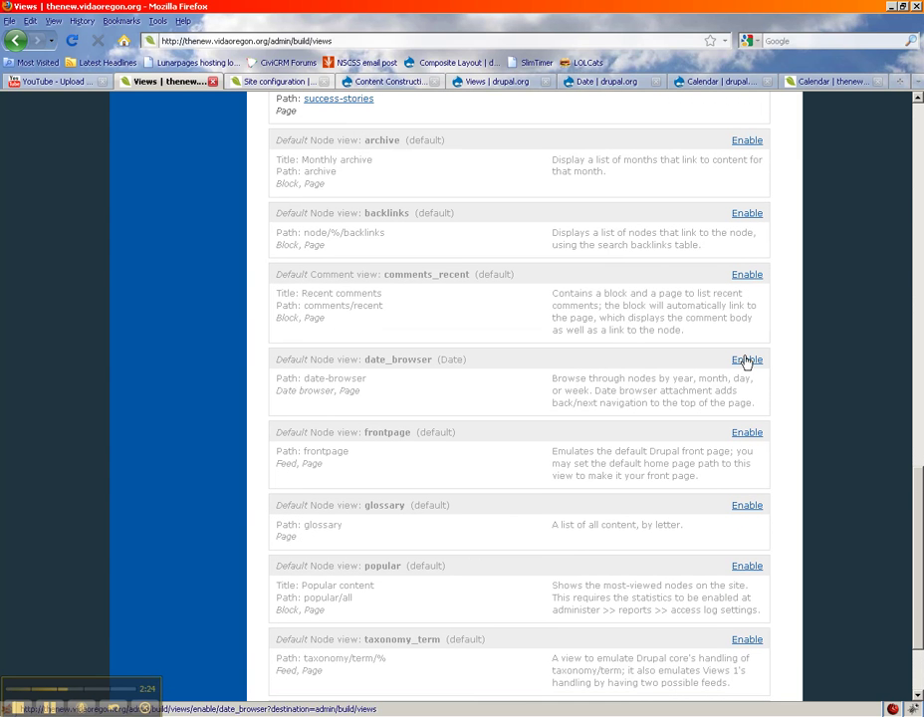
{"action": "scroll", "coordinate": [921, 509], "scroll_direction": "up", "scroll_amount": 1}
{"action": "left_click_drag", "start_coordinate": [921, 509], "coordinate": [894, 249]}
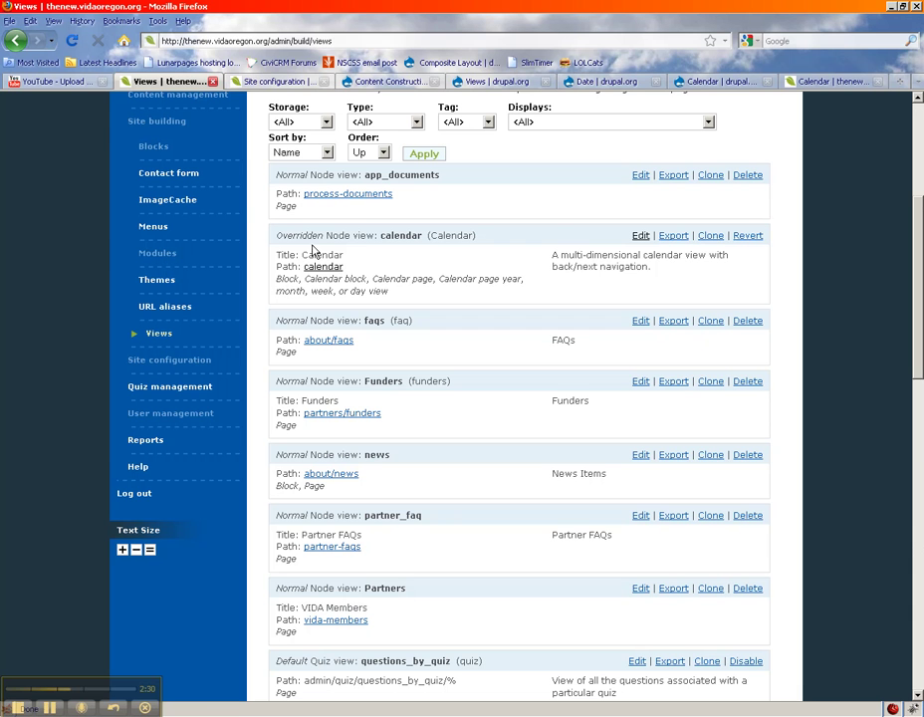
{"action": "left_click", "coordinate": [639, 236]}
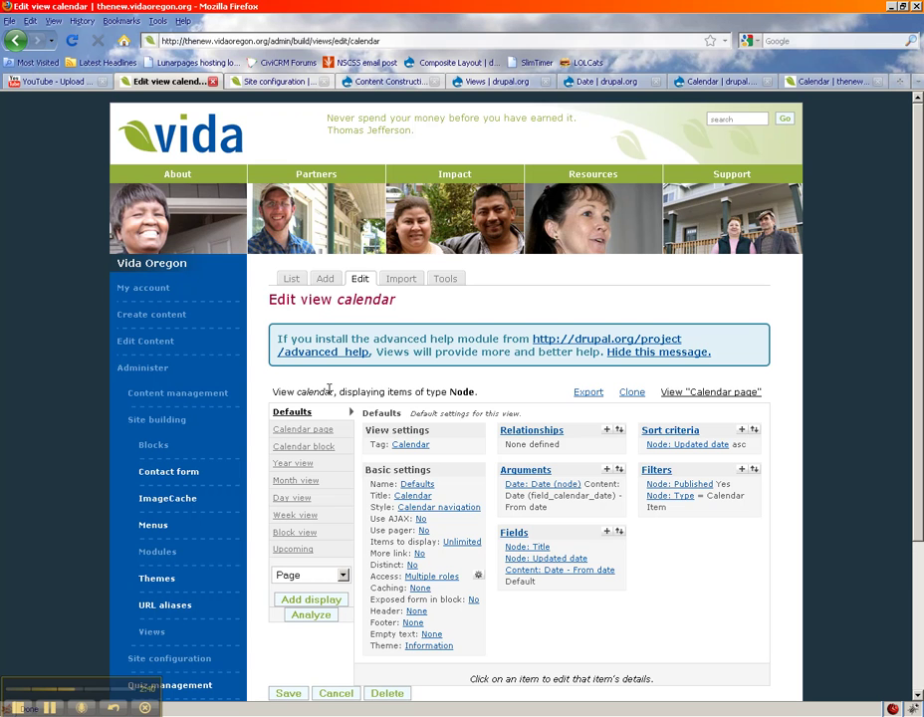
{"action": "left_click_drag", "start_coordinate": [666, 509], "coordinate": [646, 494]}
{"action": "left_click", "coordinate": [746, 549]}
{"action": "scroll", "coordinate": [745, 549], "scroll_direction": "down", "scroll_amount": 3}
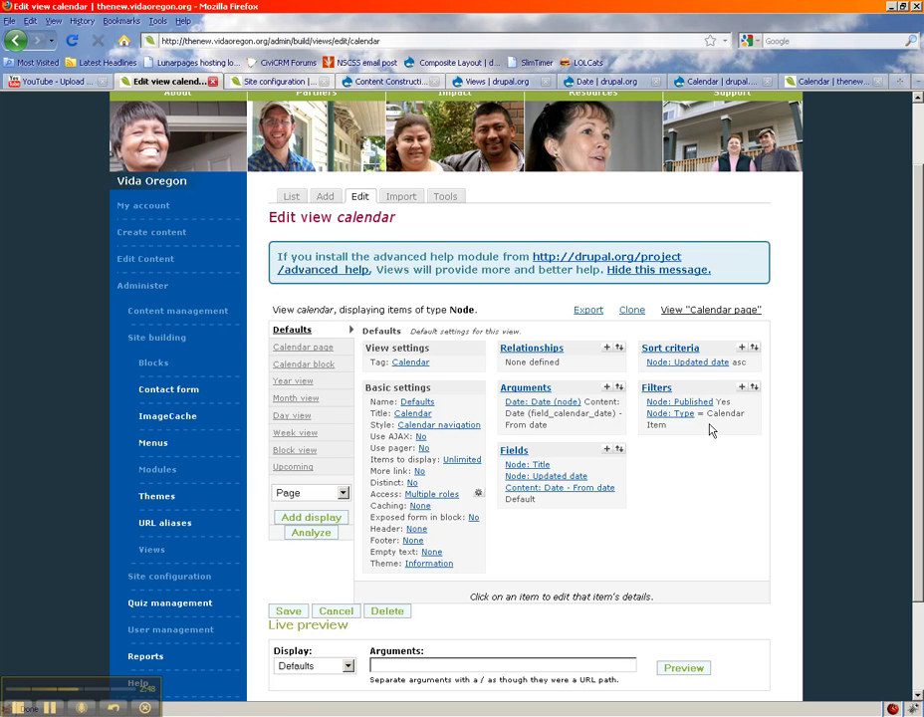
{"action": "scroll", "coordinate": [737, 462], "scroll_direction": "down", "scroll_amount": 3}
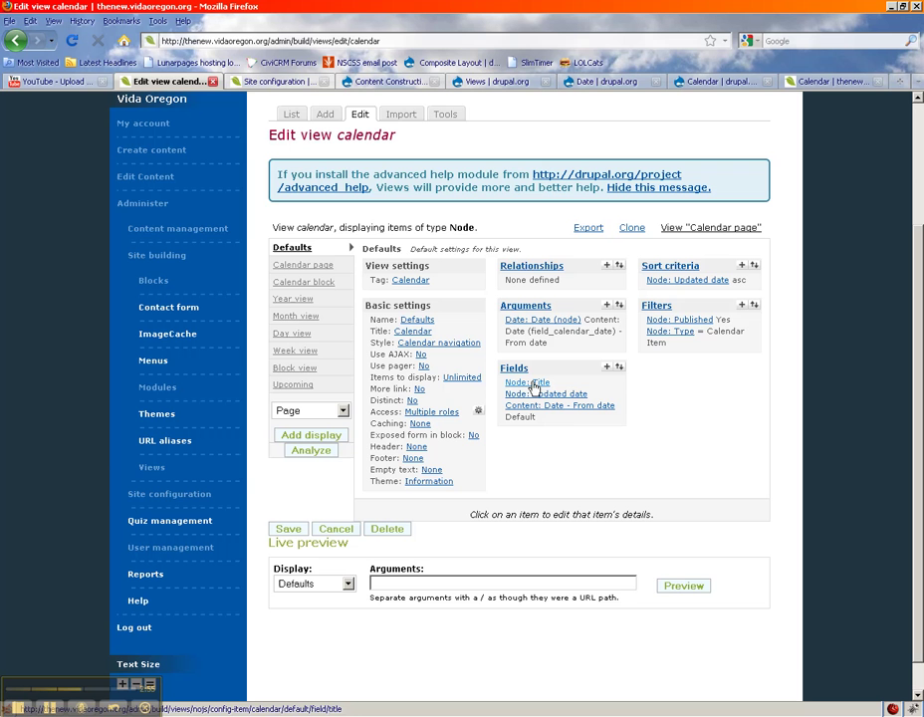
{"action": "scroll", "coordinate": [720, 498], "scroll_direction": "down", "scroll_amount": 1}
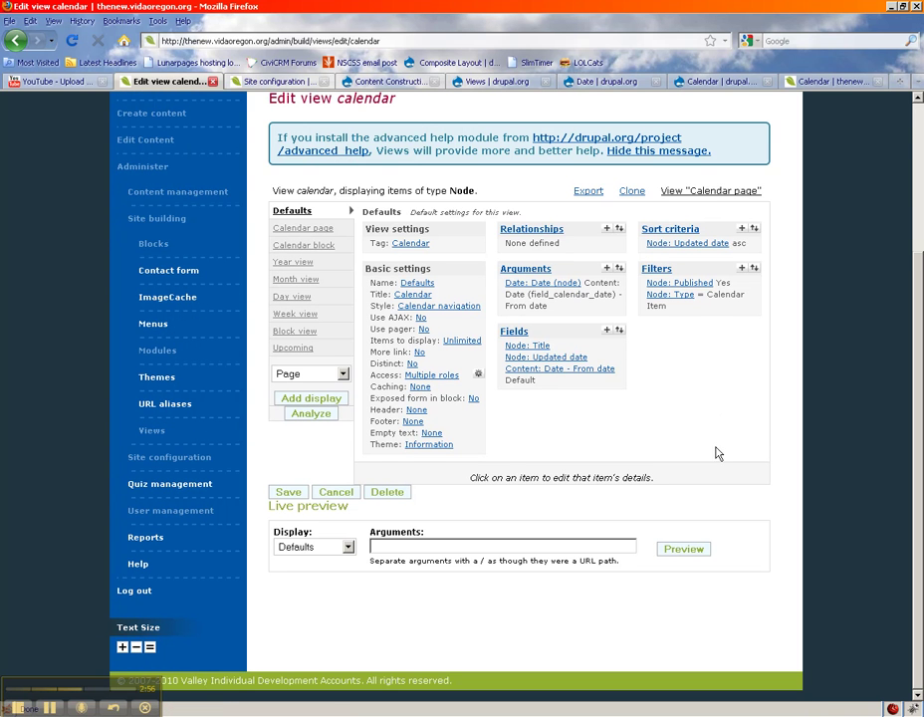
{"action": "left_click", "coordinate": [554, 358]}
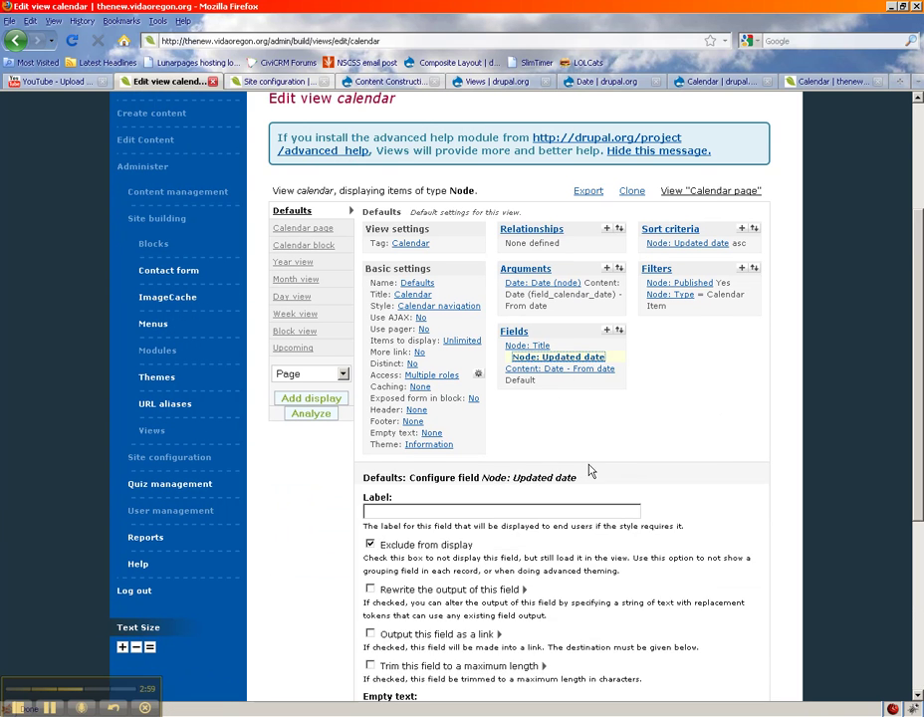
{"action": "scroll", "coordinate": [468, 394], "scroll_direction": "down", "scroll_amount": 3}
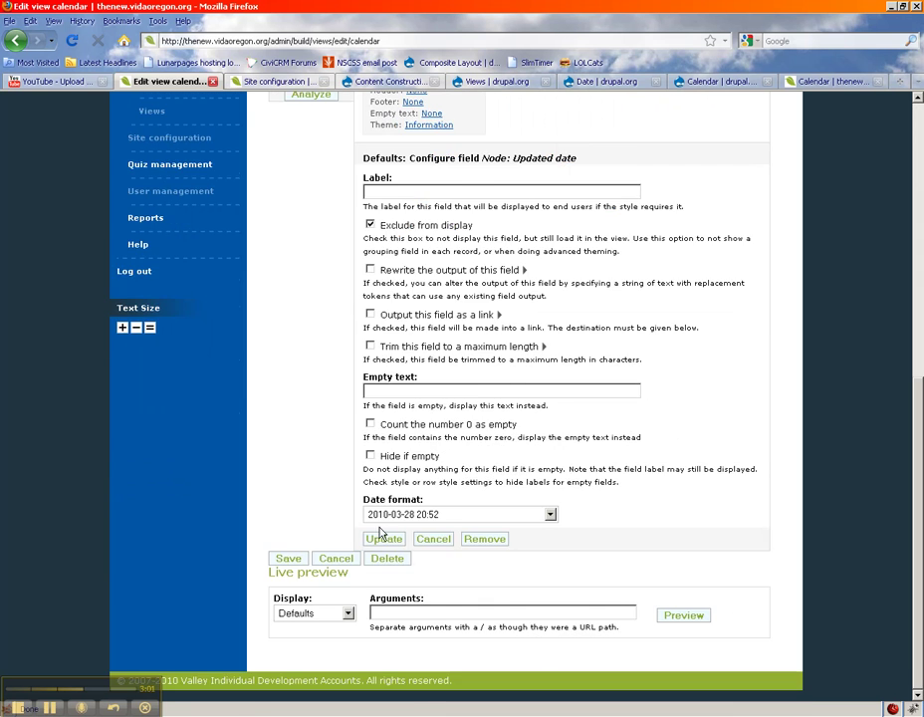
{"action": "scroll", "coordinate": [573, 328], "scroll_direction": "up", "scroll_amount": 5}
{"action": "scroll", "coordinate": [694, 371], "scroll_direction": "up", "scroll_amount": 2}
{"action": "scroll", "coordinate": [449, 337], "scroll_direction": "down", "scroll_amount": 6}
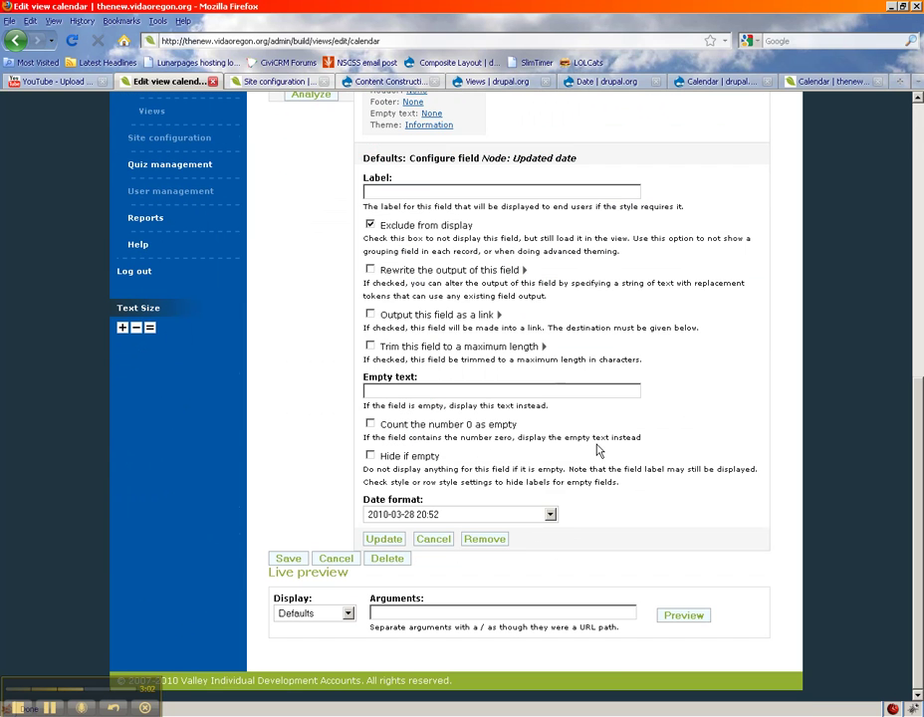
{"action": "left_click", "coordinate": [447, 539]}
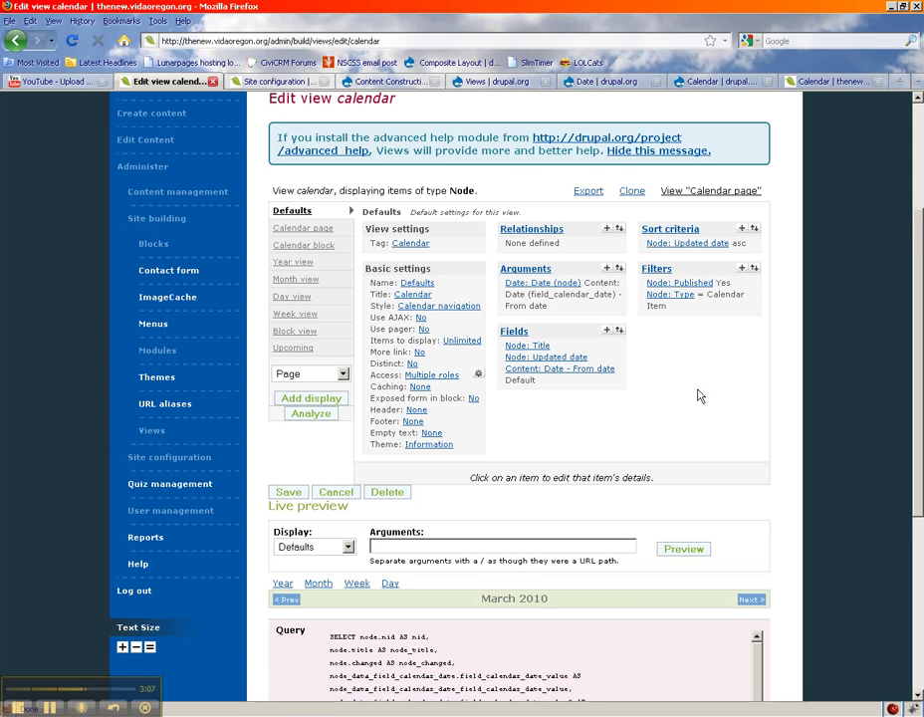
{"action": "left_click", "coordinate": [565, 287]}
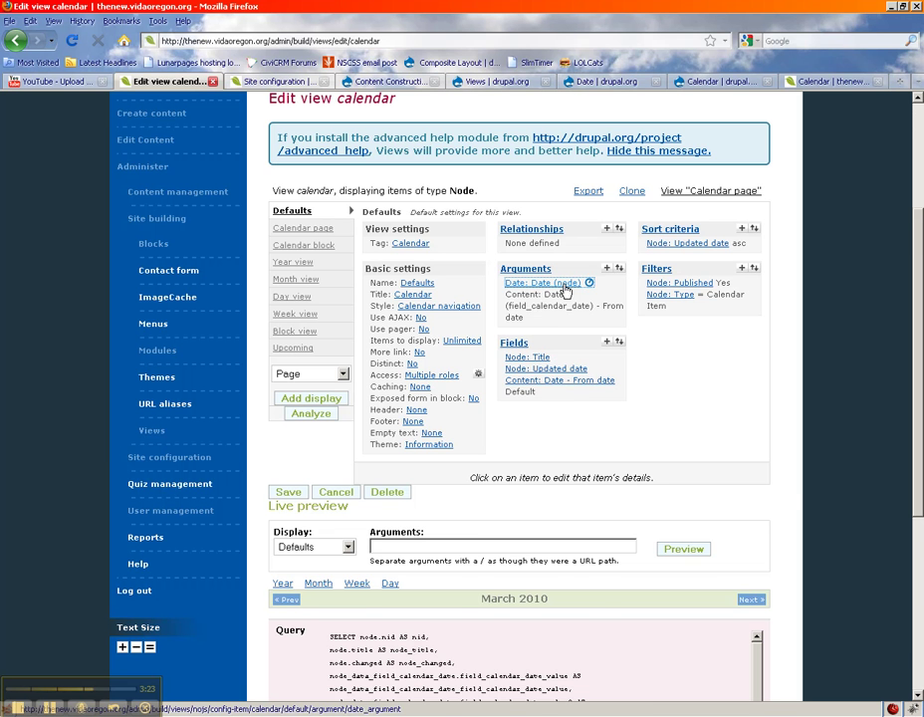
{"action": "scroll", "coordinate": [583, 354], "scroll_direction": "down", "scroll_amount": 8}
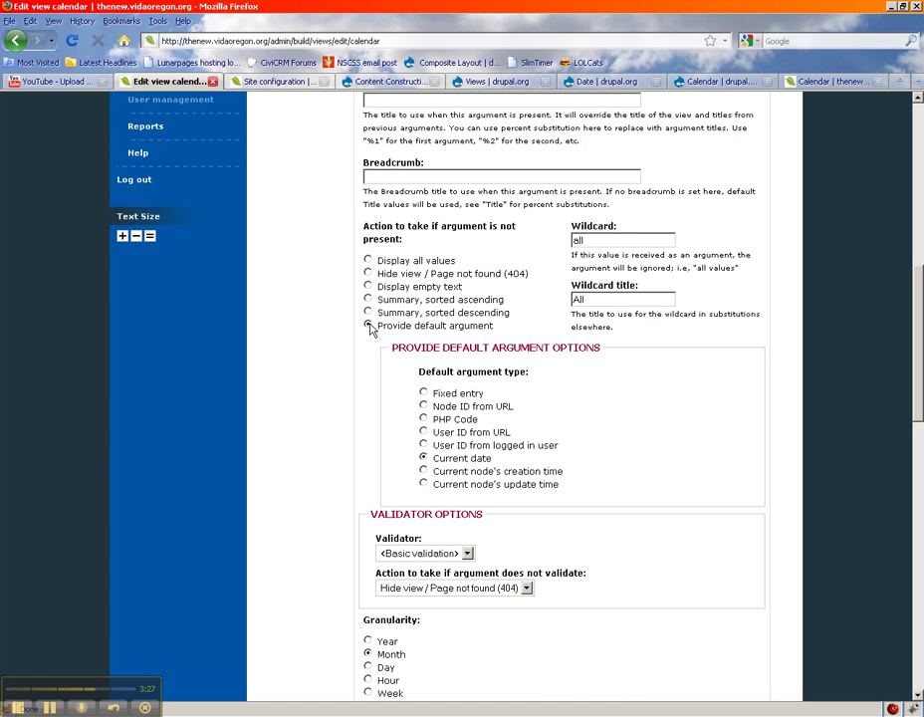
{"action": "left_click_drag", "start_coordinate": [379, 333], "coordinate": [518, 332]}
{"action": "left_click_drag", "start_coordinate": [433, 458], "coordinate": [516, 465]}
{"action": "scroll", "coordinate": [658, 482], "scroll_direction": "down", "scroll_amount": 7}
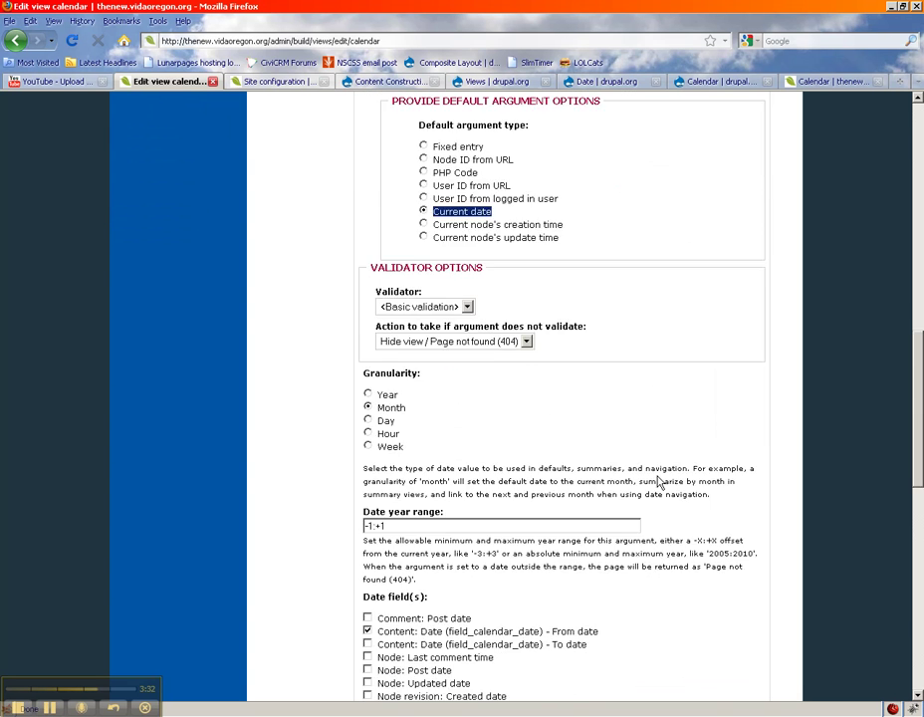
{"action": "scroll", "coordinate": [650, 467], "scroll_direction": "down", "scroll_amount": 3}
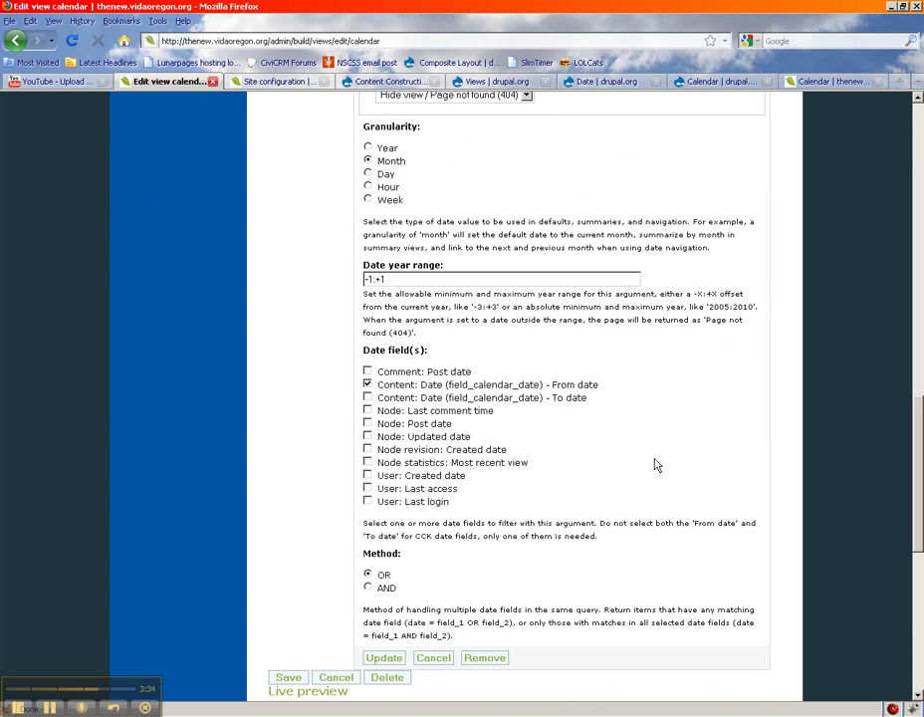
{"action": "left_click_drag", "start_coordinate": [381, 197], "coordinate": [318, 198]}
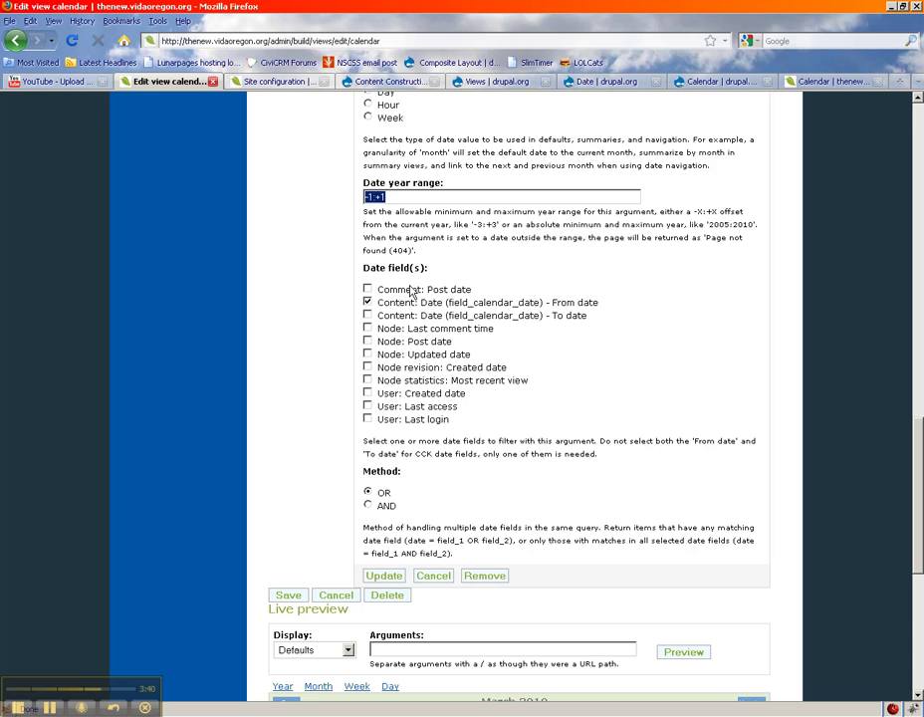
{"action": "left_click", "coordinate": [491, 351]}
{"action": "double_click", "coordinate": [392, 304]}
{"action": "left_click", "coordinate": [369, 303]}
{"action": "left_click", "coordinate": [436, 578]}
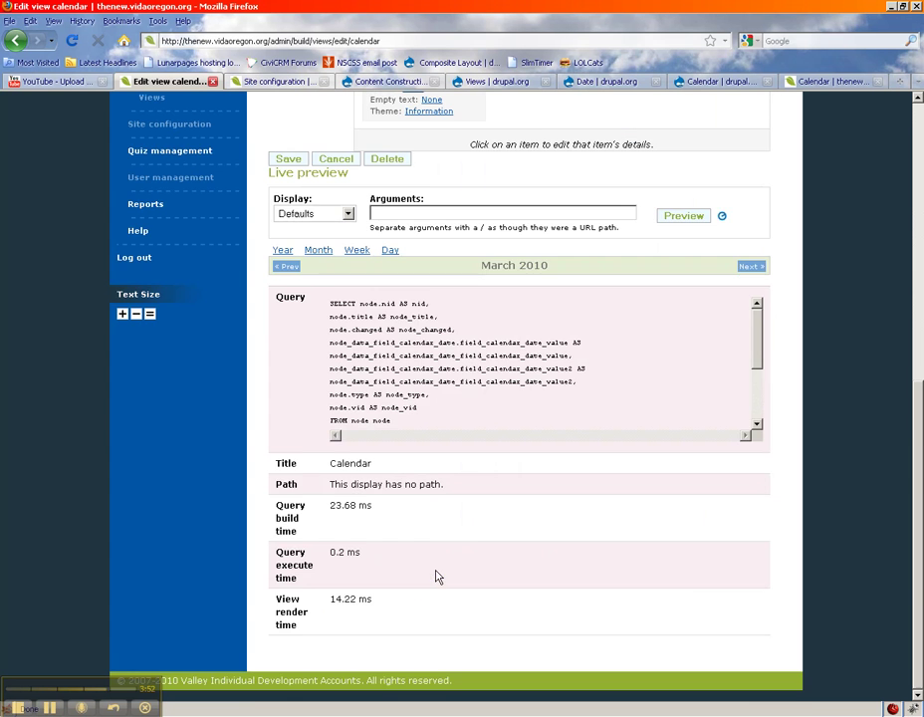
{"action": "scroll", "coordinate": [514, 507], "scroll_direction": "up", "scroll_amount": 7}
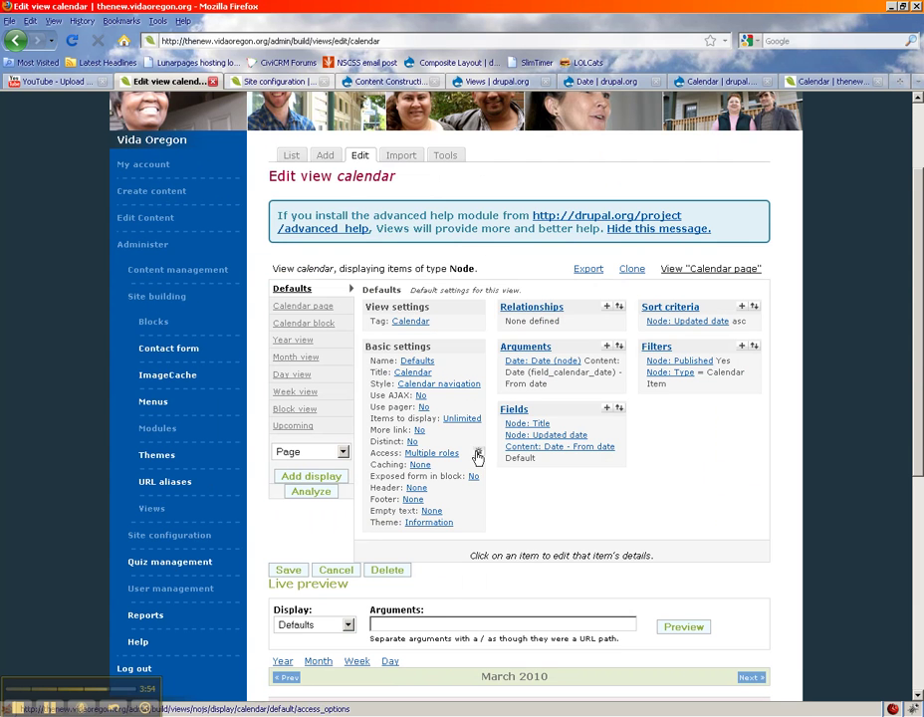
{"action": "left_click", "coordinate": [812, 81]}
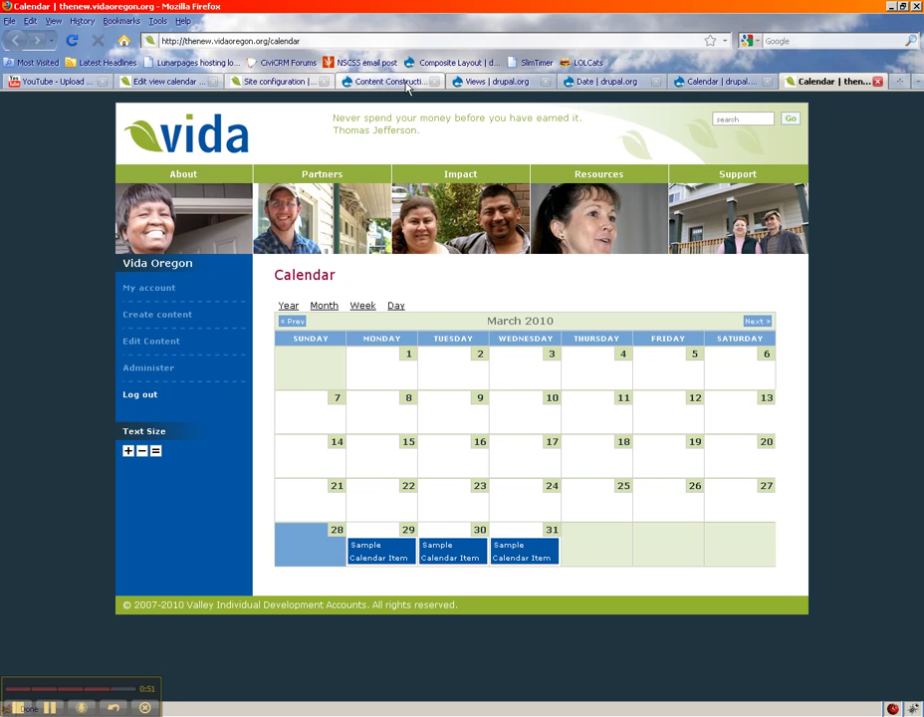
{"action": "left_click", "coordinate": [191, 83]}
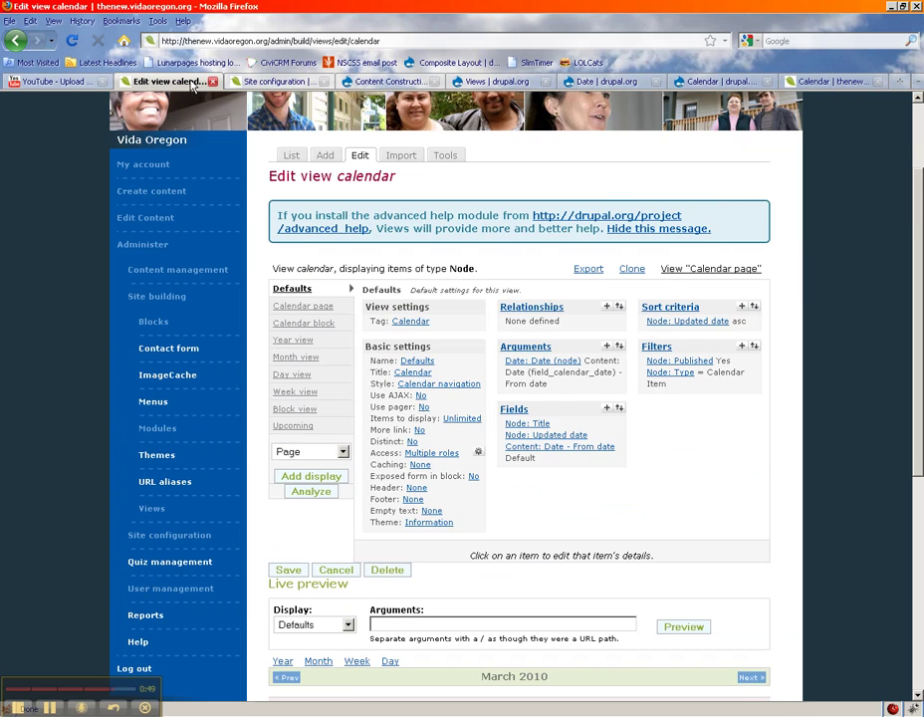
Step: Inspect the Month view's Calendar style options, cancel, and return to Site configuration
{"action": "left_click", "coordinate": [289, 358]}
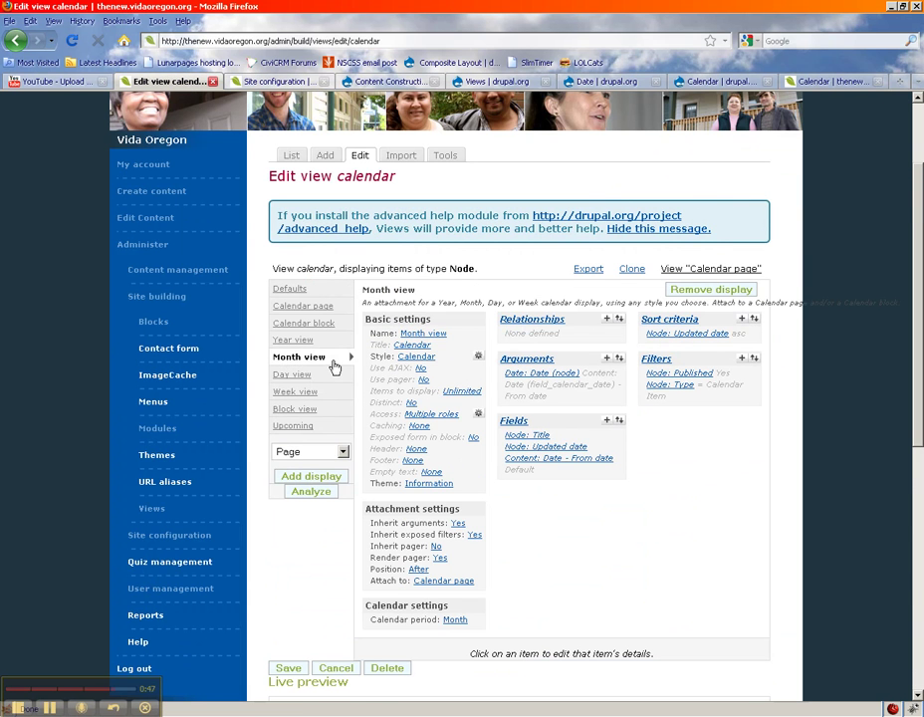
{"action": "left_click", "coordinate": [478, 356]}
{"action": "scroll", "coordinate": [577, 597], "scroll_direction": "down", "scroll_amount": 5}
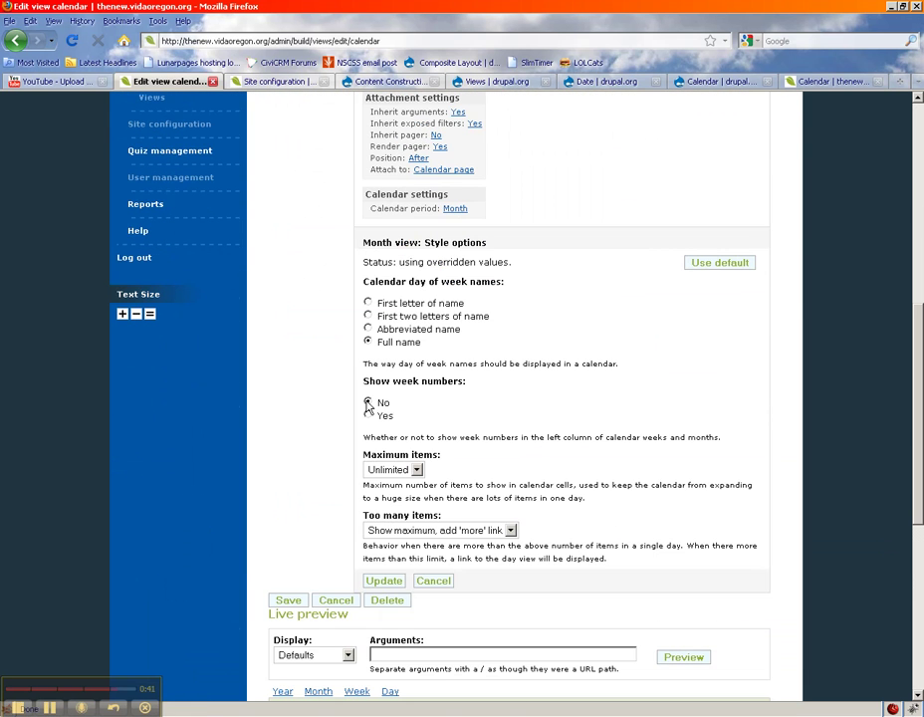
{"action": "left_click", "coordinate": [444, 582]}
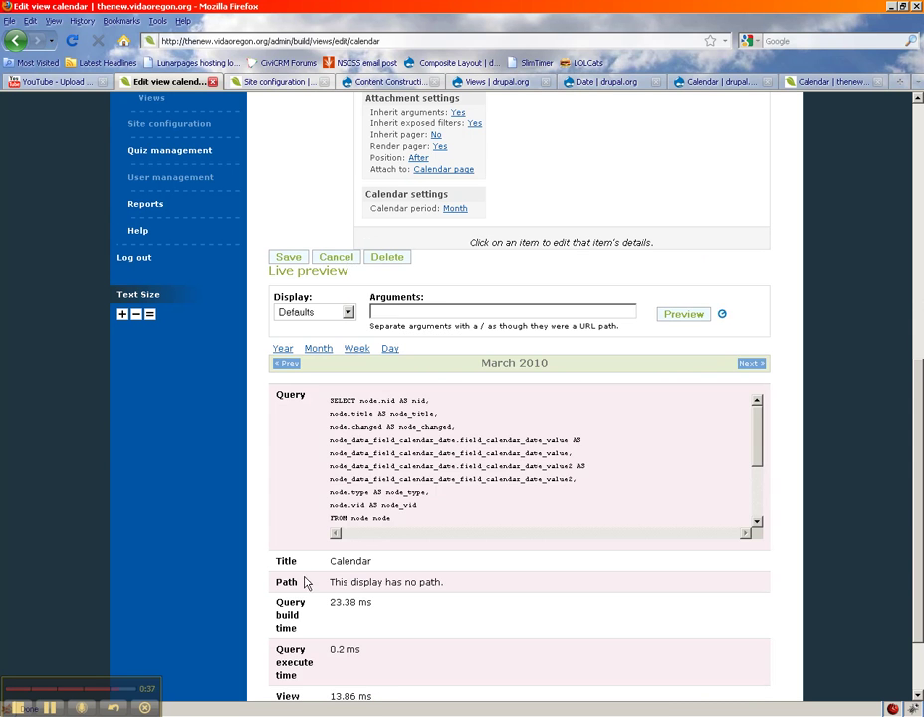
{"action": "left_click", "coordinate": [287, 79]}
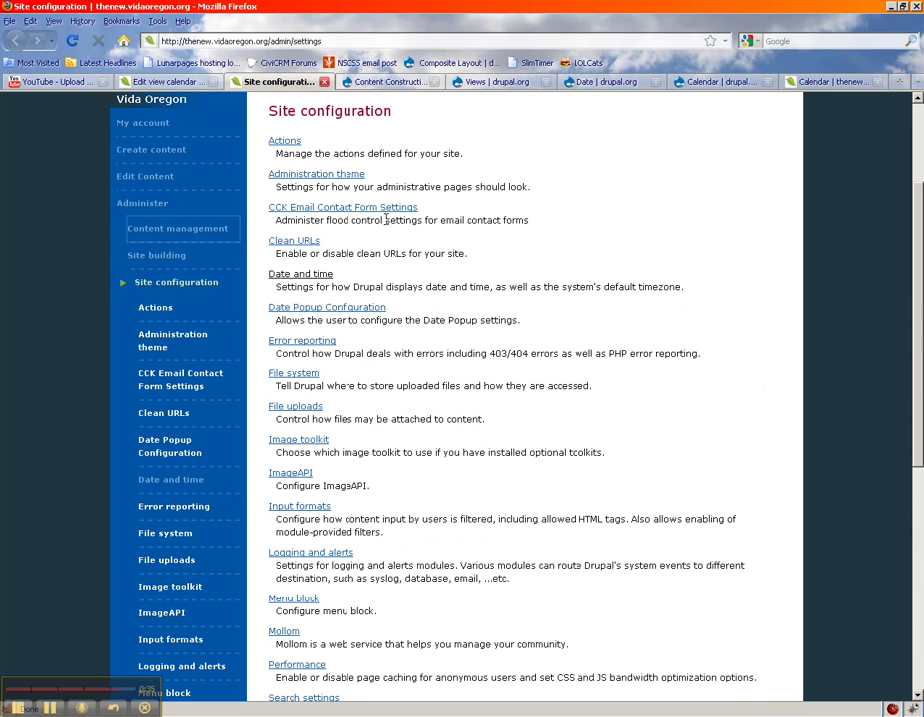
Step: Check the first-day-of-week setting in the Date and time settings
{"action": "left_click", "coordinate": [316, 278]}
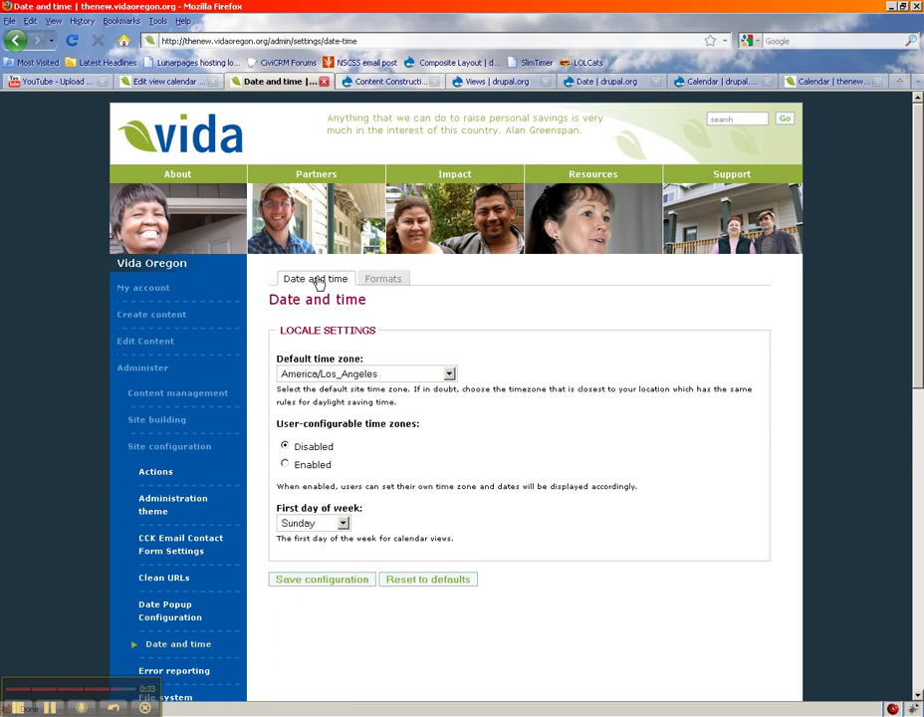
{"action": "scroll", "coordinate": [444, 299], "scroll_direction": "down", "scroll_amount": 3}
{"action": "scroll", "coordinate": [602, 446], "scroll_direction": "up", "scroll_amount": 2}
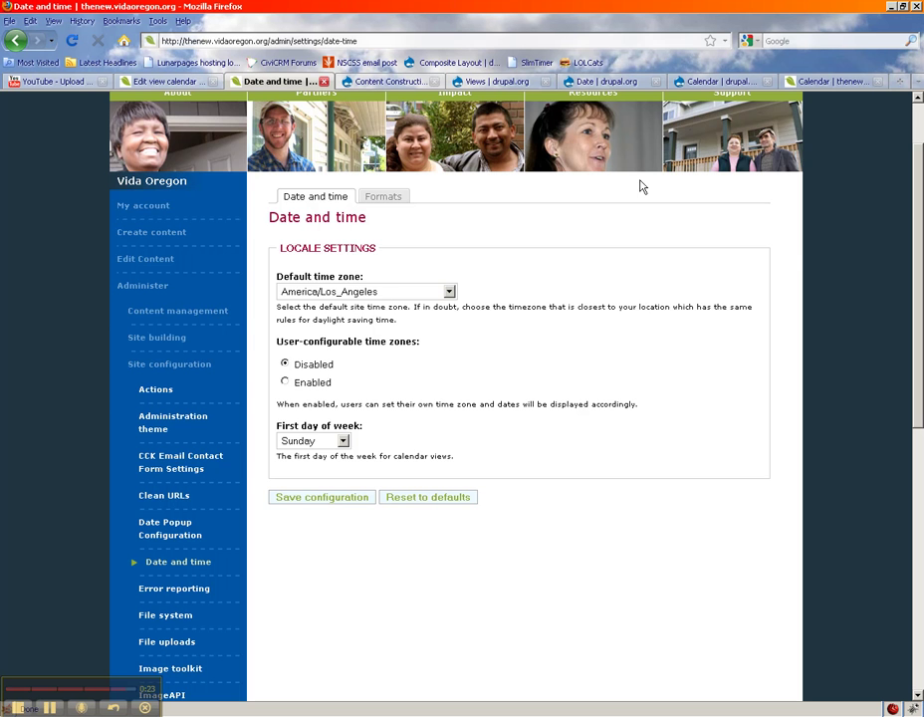
Step: Inspect the front-end calendar's markup in Firebug, then bring up style.css in the editor
{"action": "left_click", "coordinate": [810, 82]}
{"action": "left_click_drag", "start_coordinate": [736, 544], "coordinate": [281, 304]}
{"action": "left_click", "coordinate": [287, 408]}
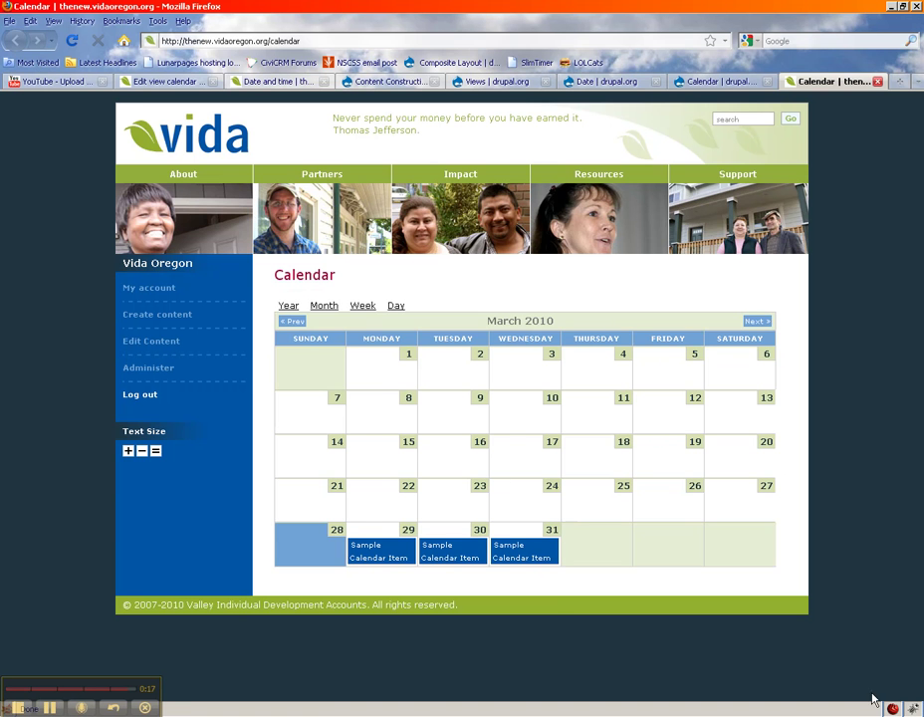
{"action": "key", "text": "F12"}
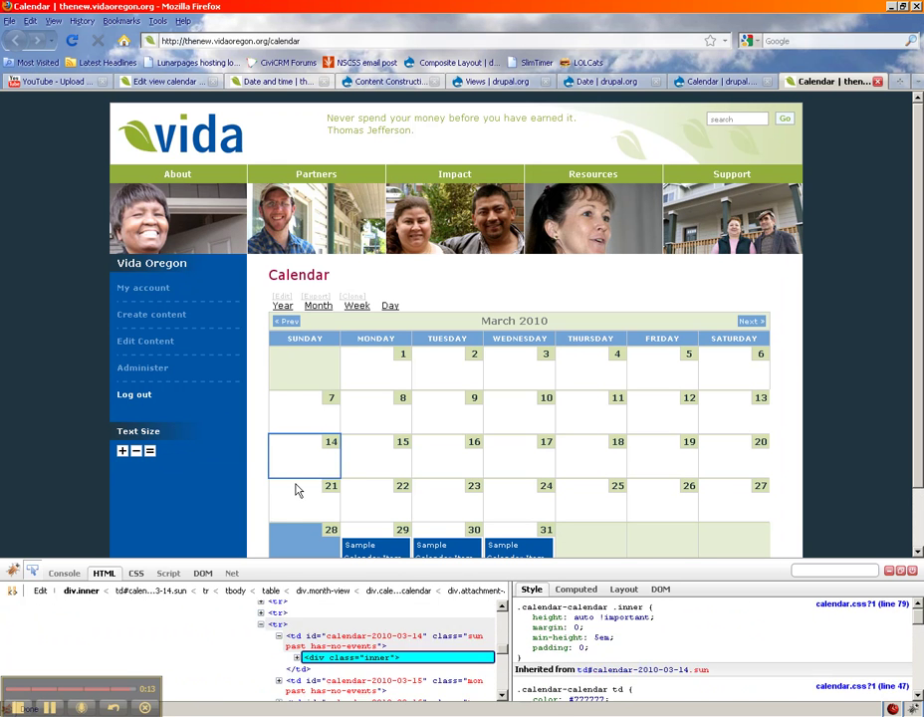
{"action": "left_click", "coordinate": [912, 570]}
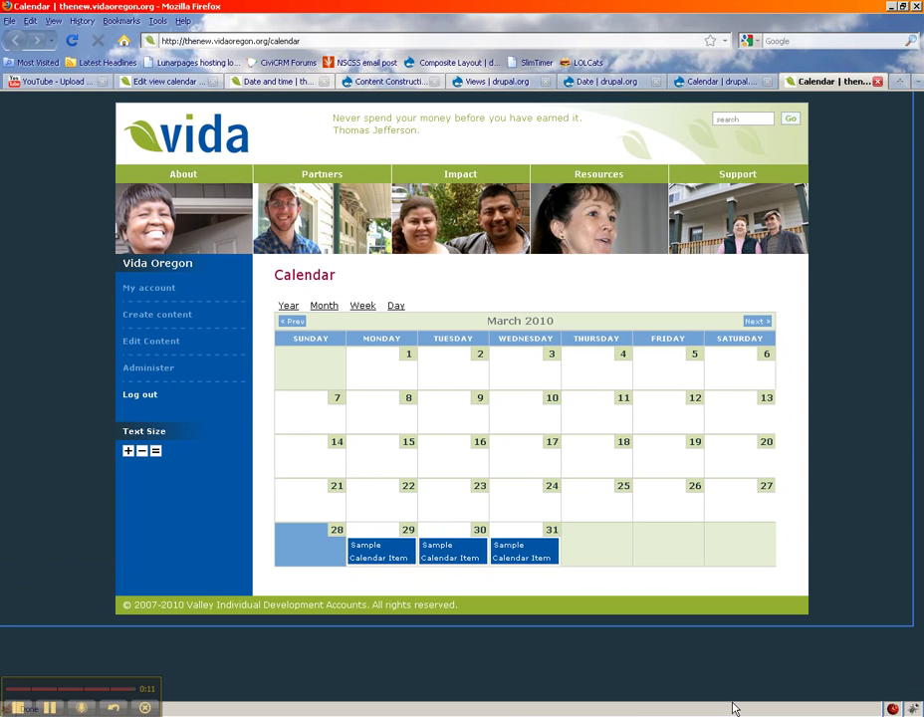
{"action": "key", "text": "alt+Tab"}
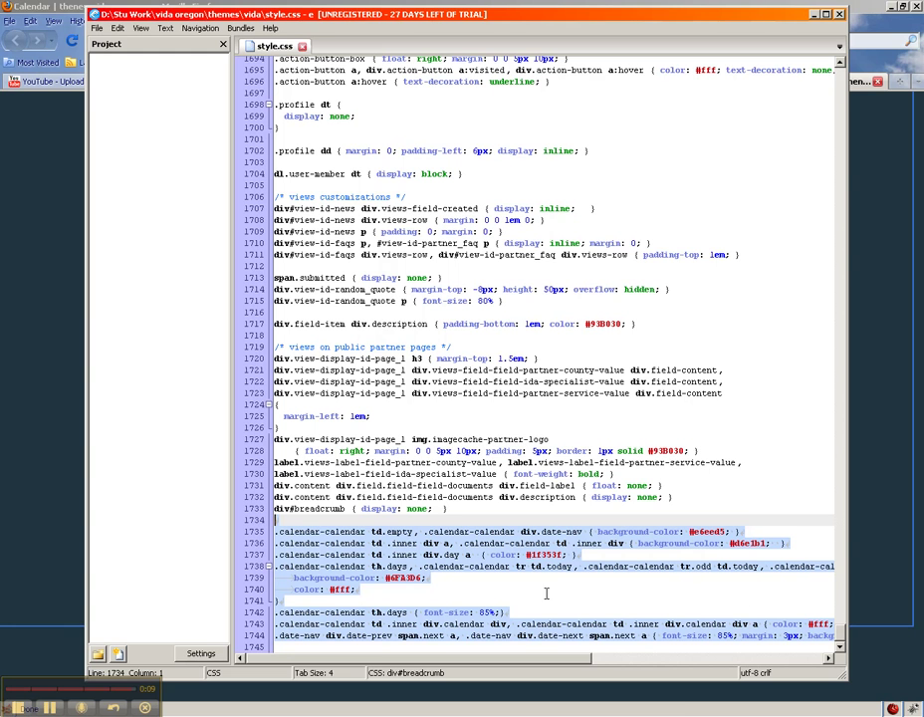